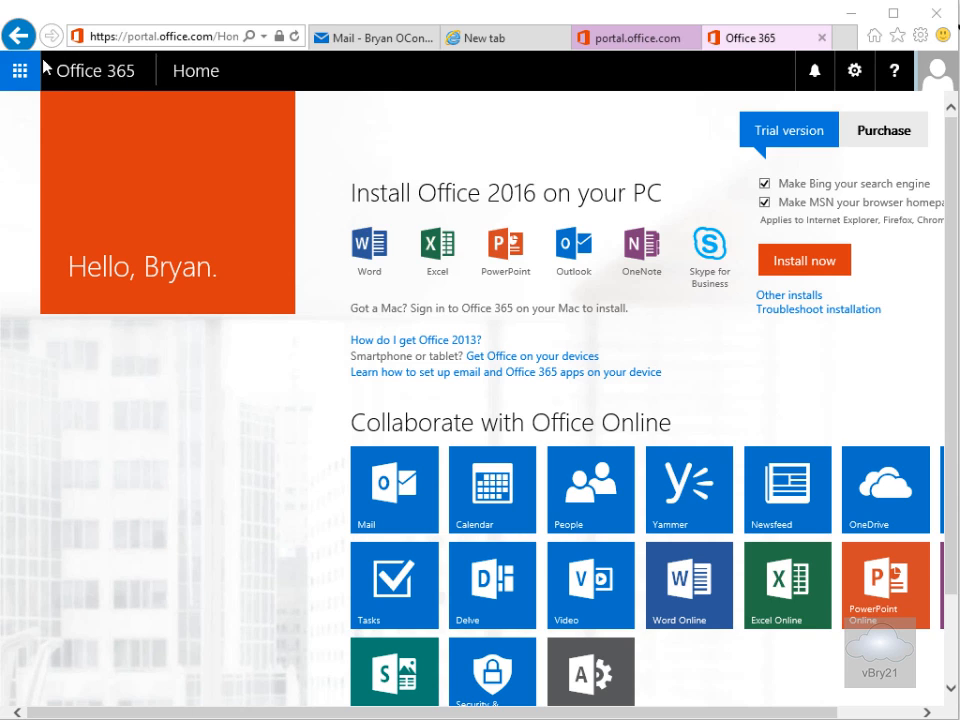
- Open the list of active users in the Office 365 admin center
left_click(20, 72)
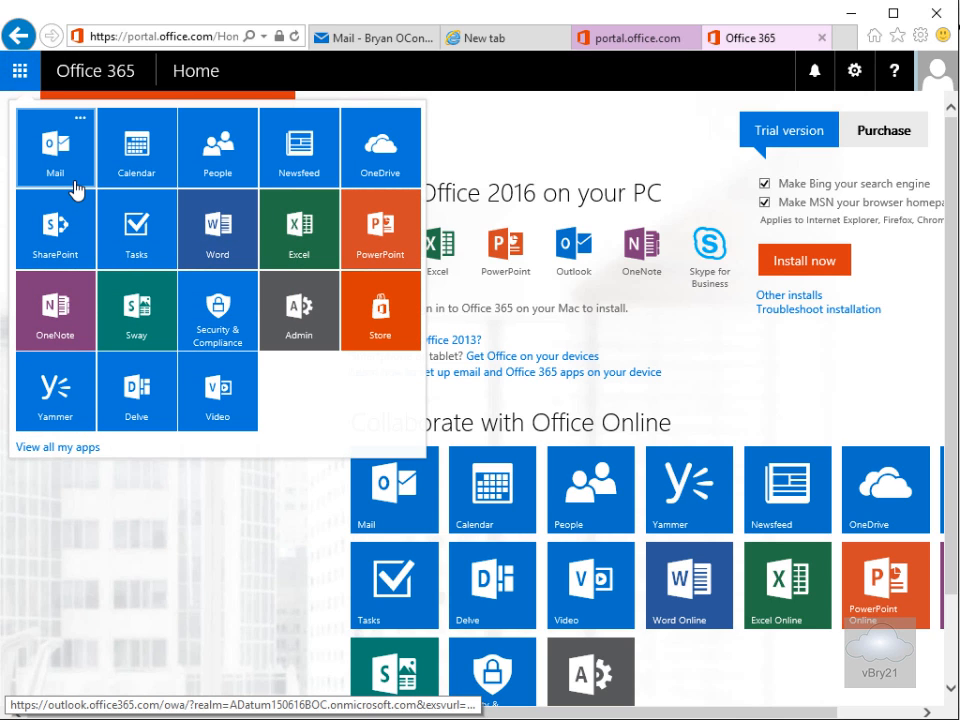
left_click(282, 335)
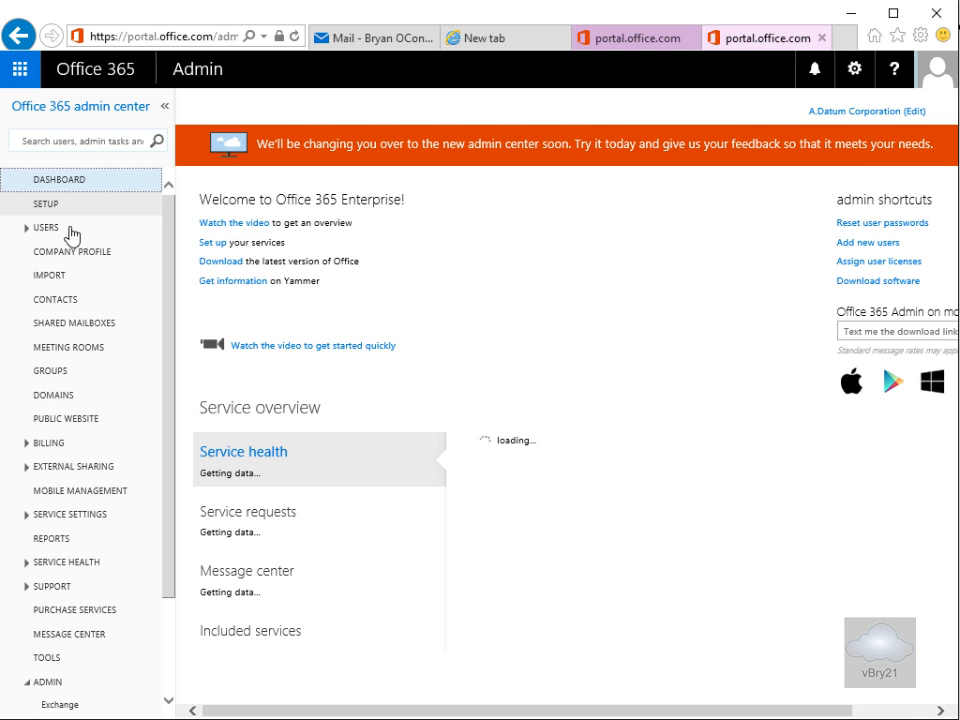
left_click(60, 230)
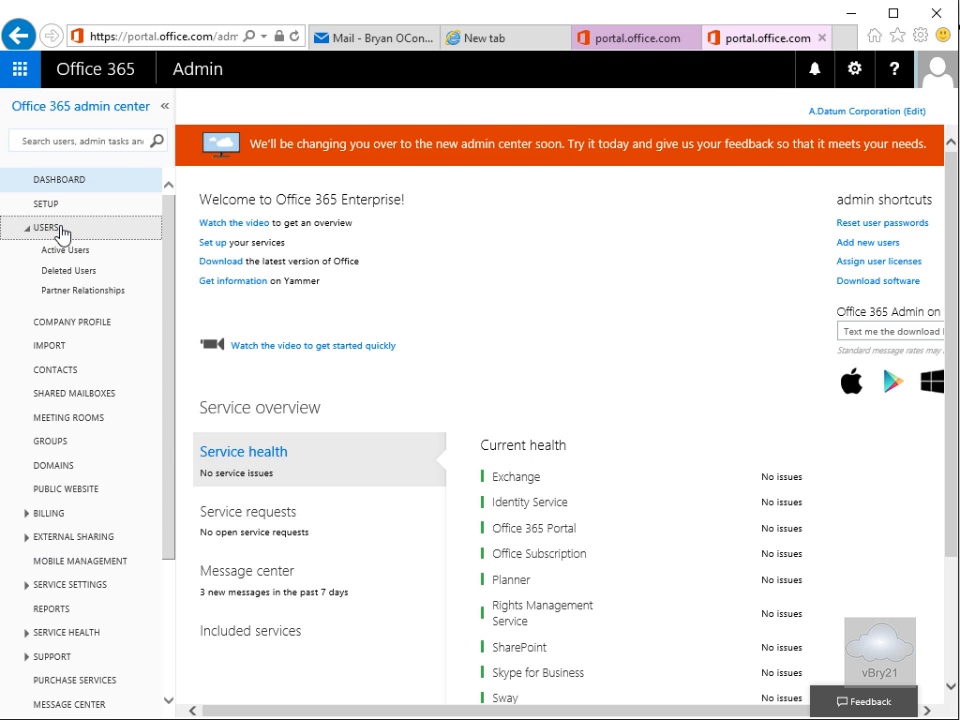
left_click(77, 248)
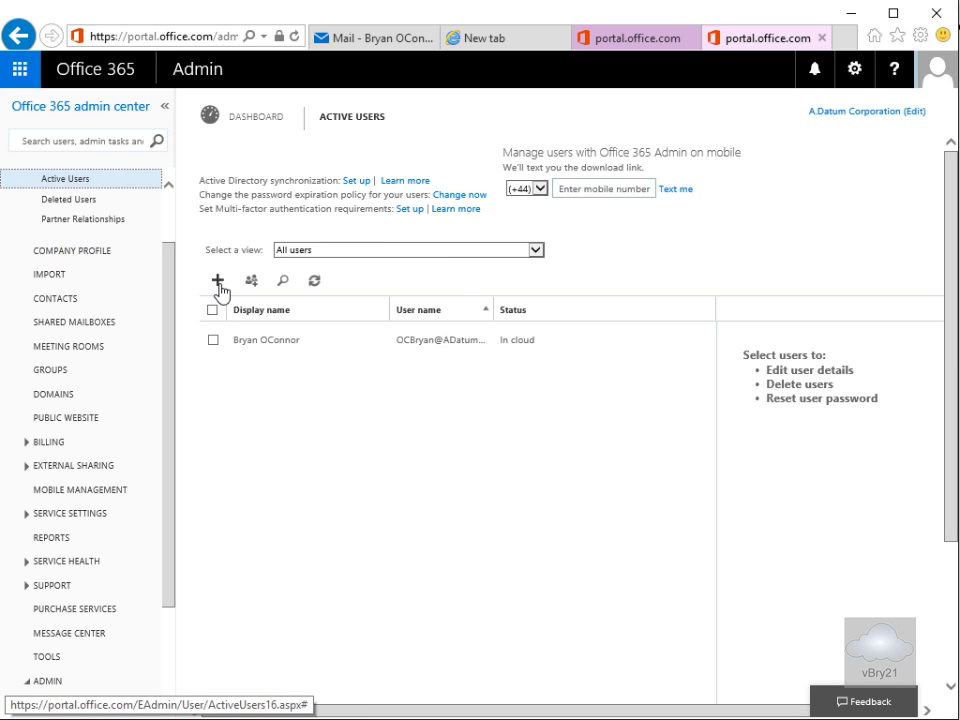
- Start a new user account and enter the person's first name, last name, display name and user name
left_click(218, 281)
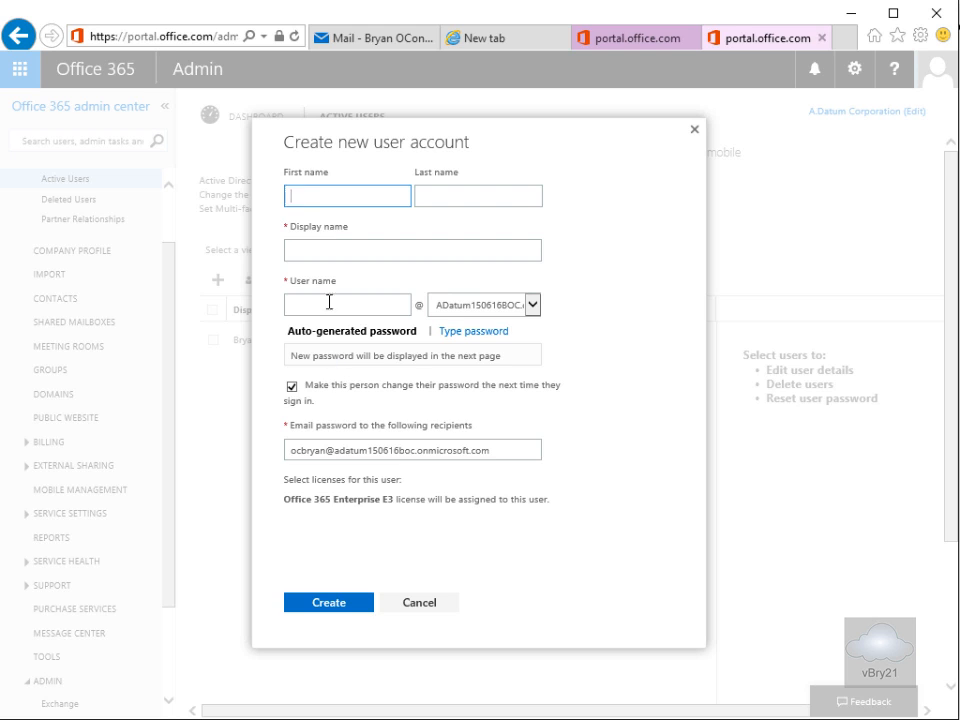
left_click(317, 195)
key("Tab")
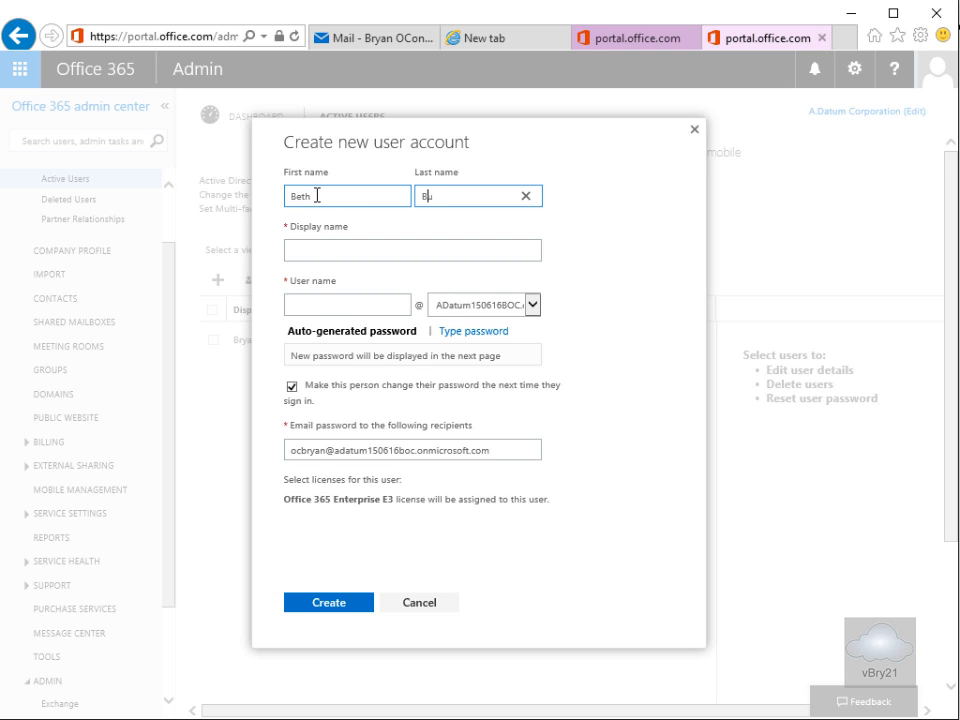
left_click(315, 250)
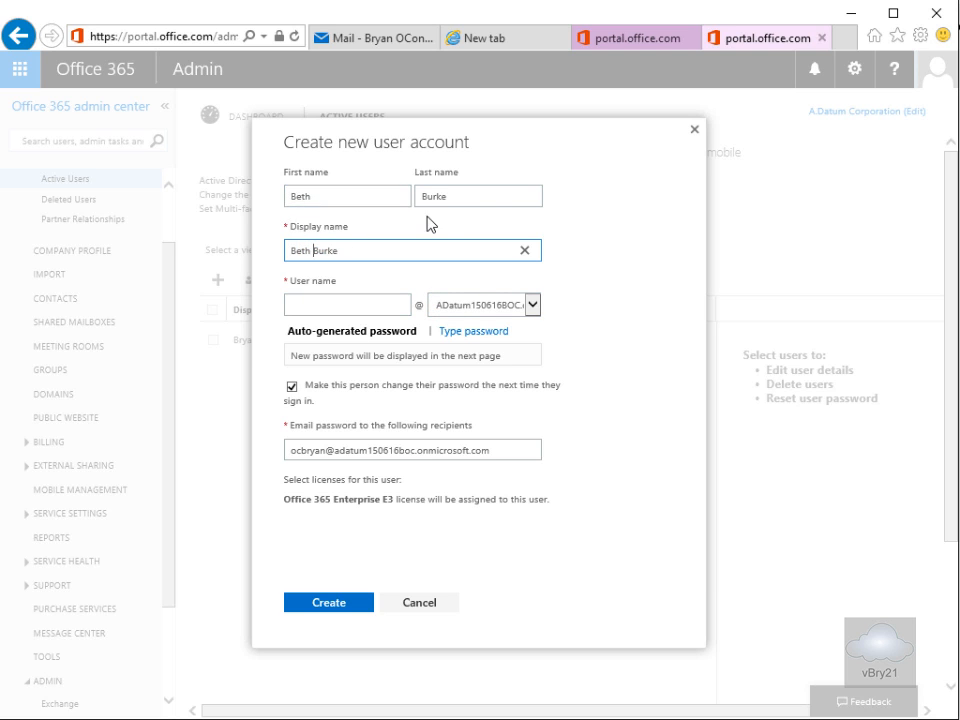
left_click(361, 304)
type("beth")
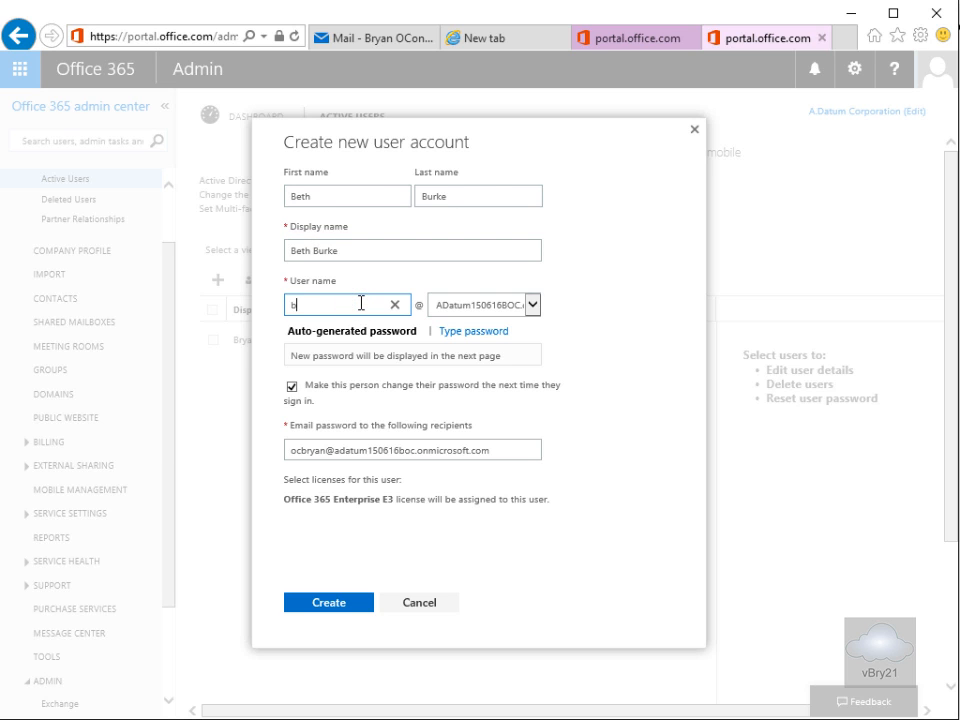
- Choose a manually typed password for the new account, then enter and re-enter the account password
left_click(488, 333)
left_click(350, 356)
type("•")
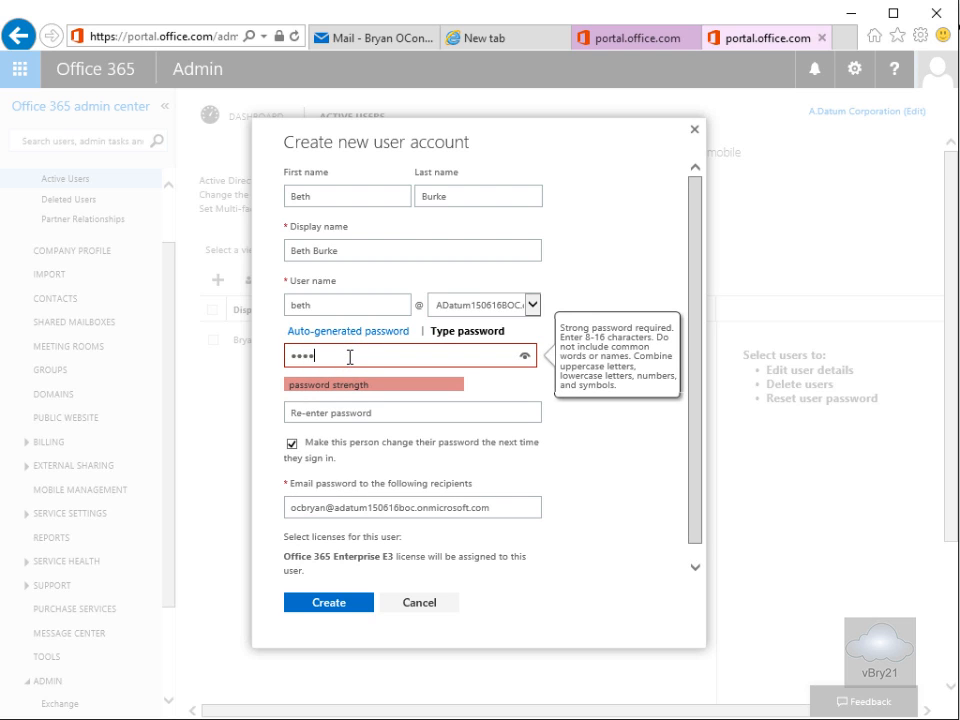
type("•••••••")
key("Tab")
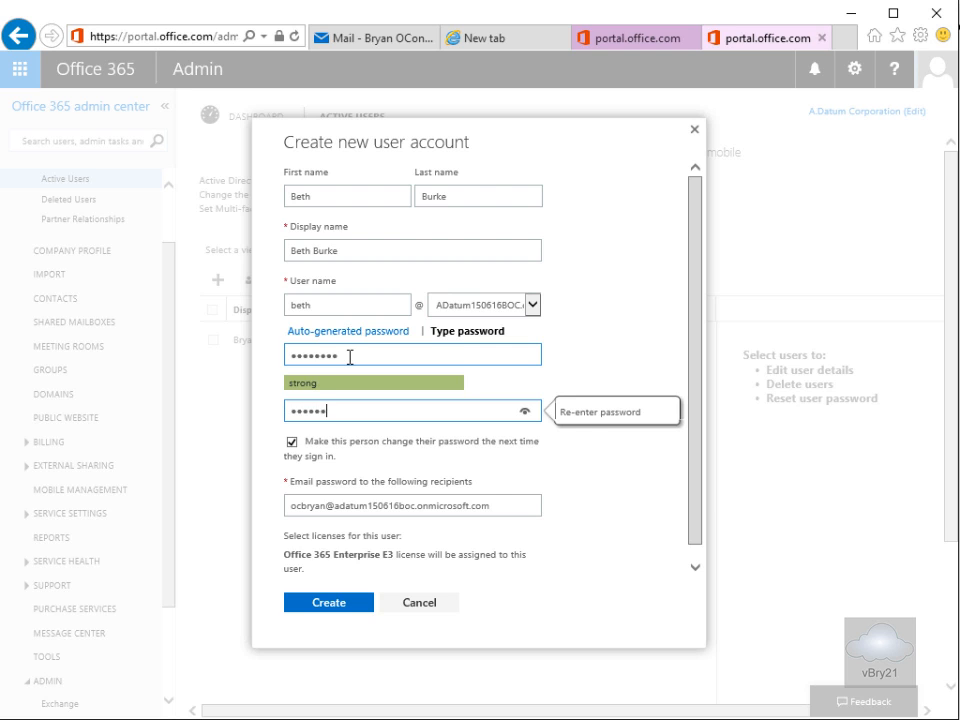
- Create the account without requiring a password change at next sign-in, and refresh the active users list
left_click(291, 442)
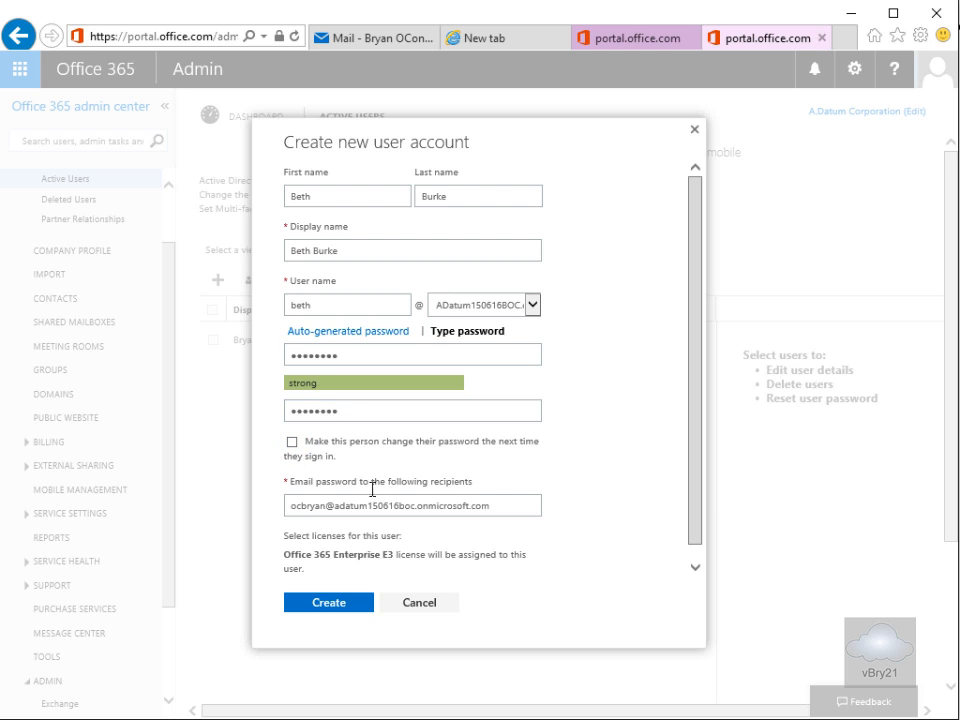
left_click(334, 506)
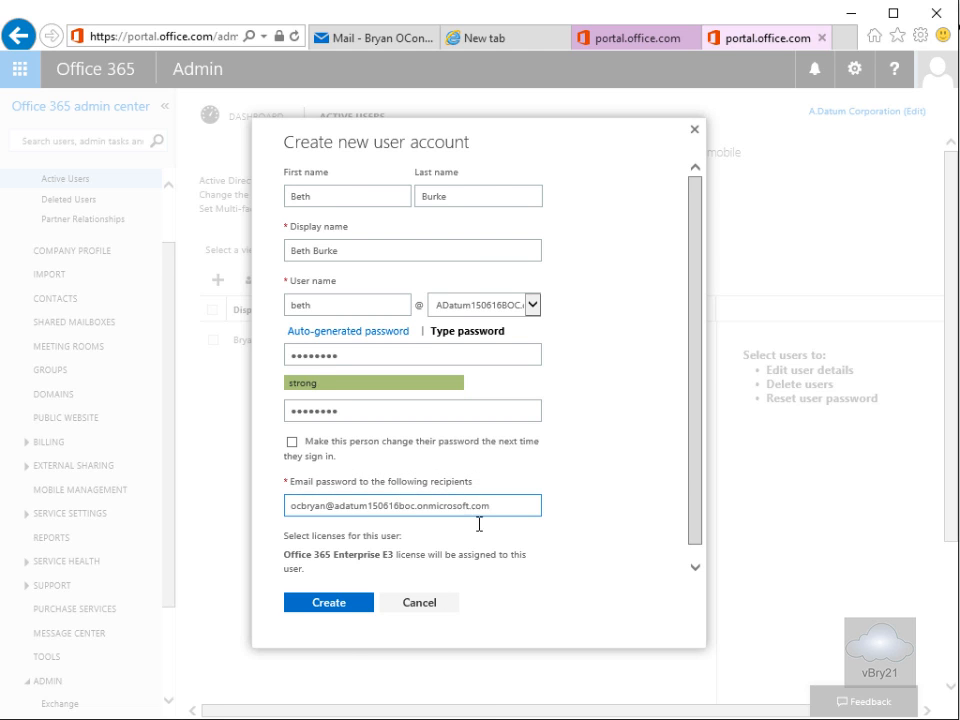
left_click(342, 607)
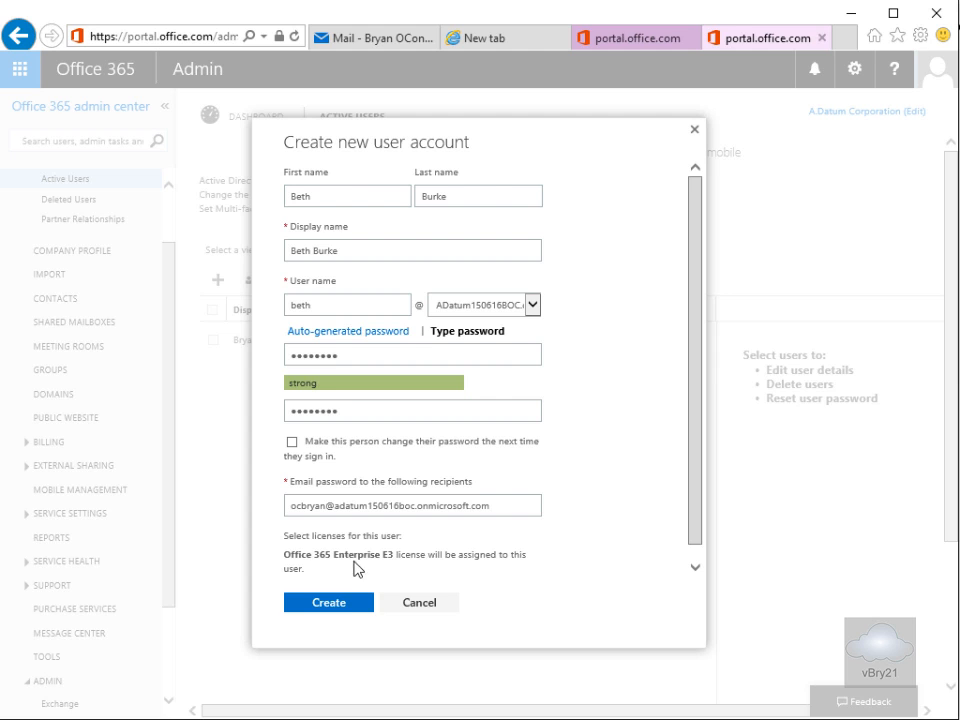
left_click(348, 603)
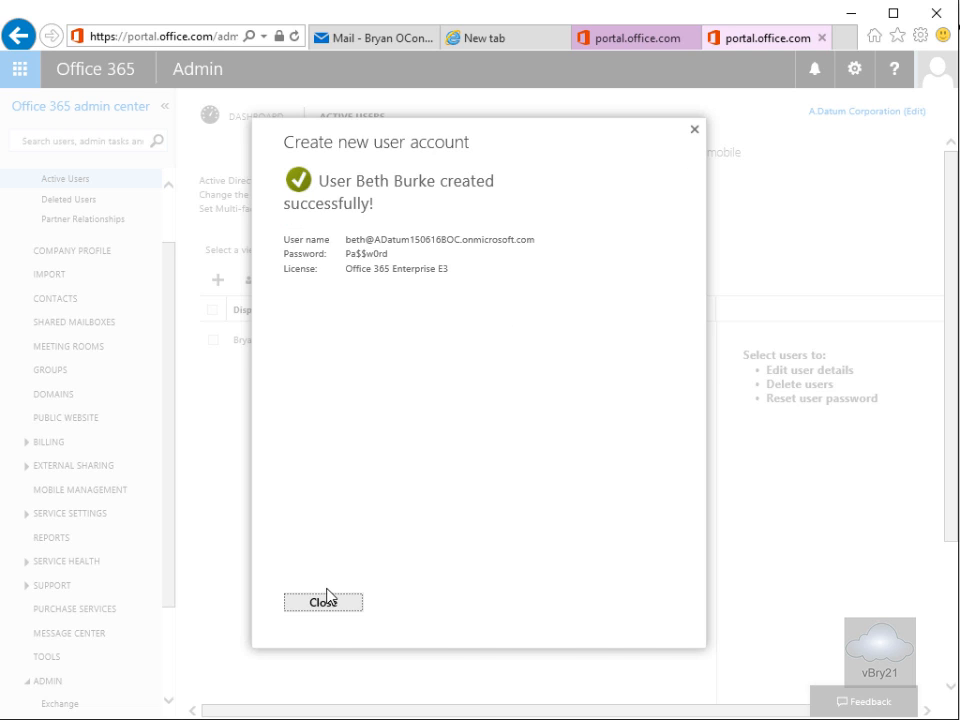
left_click(327, 603)
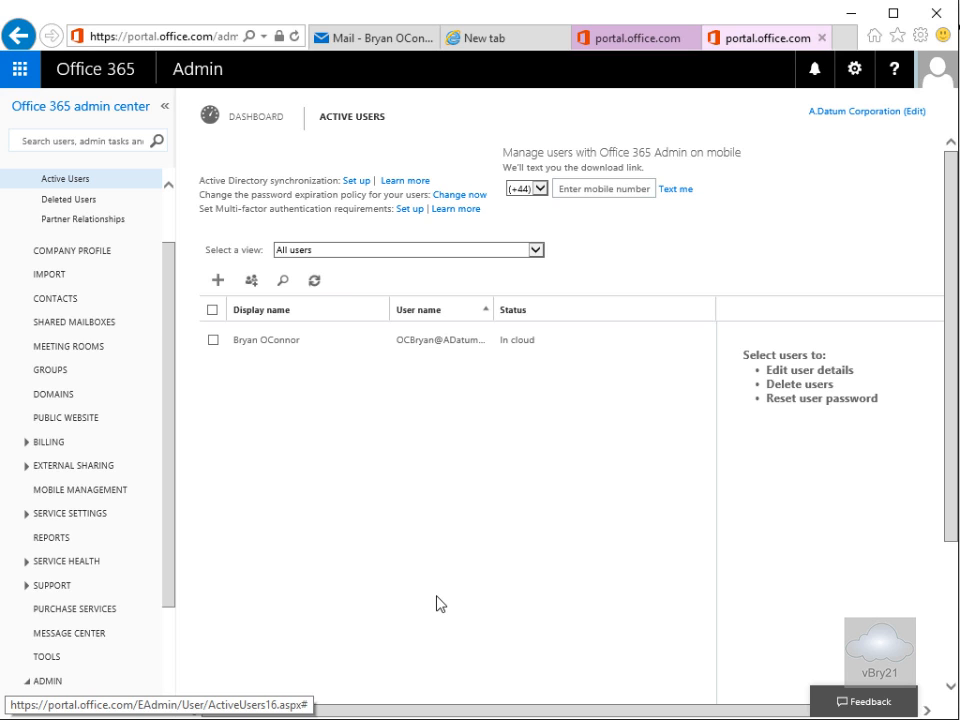
left_click(315, 281)
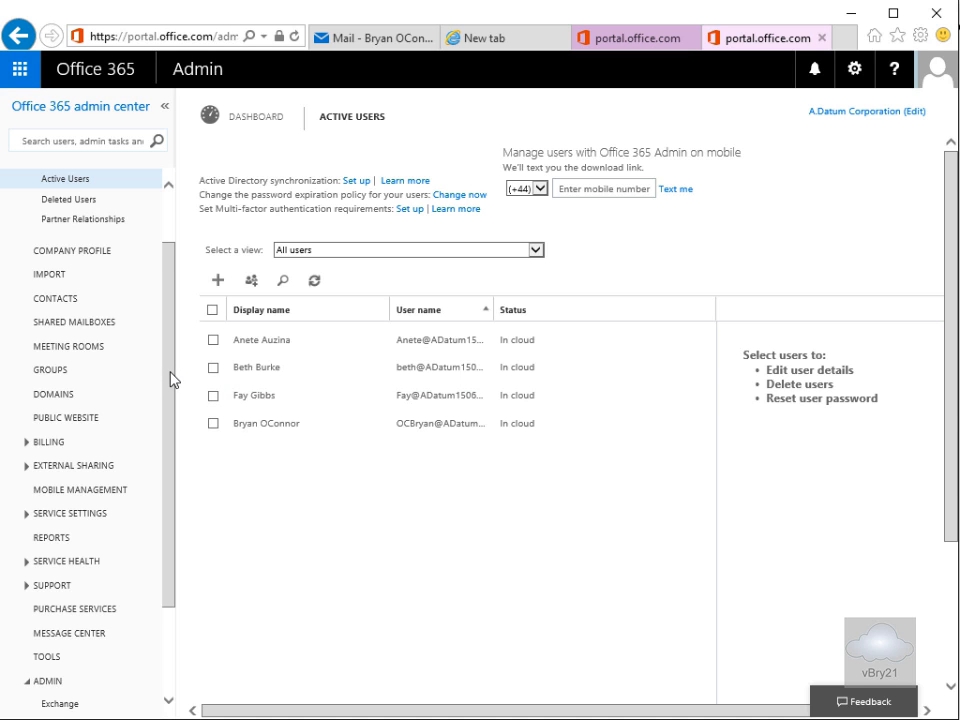
- Open the recipients' mailboxes in the Exchange admin center and refresh the mailbox list
left_click_drag(170, 372, 174, 459)
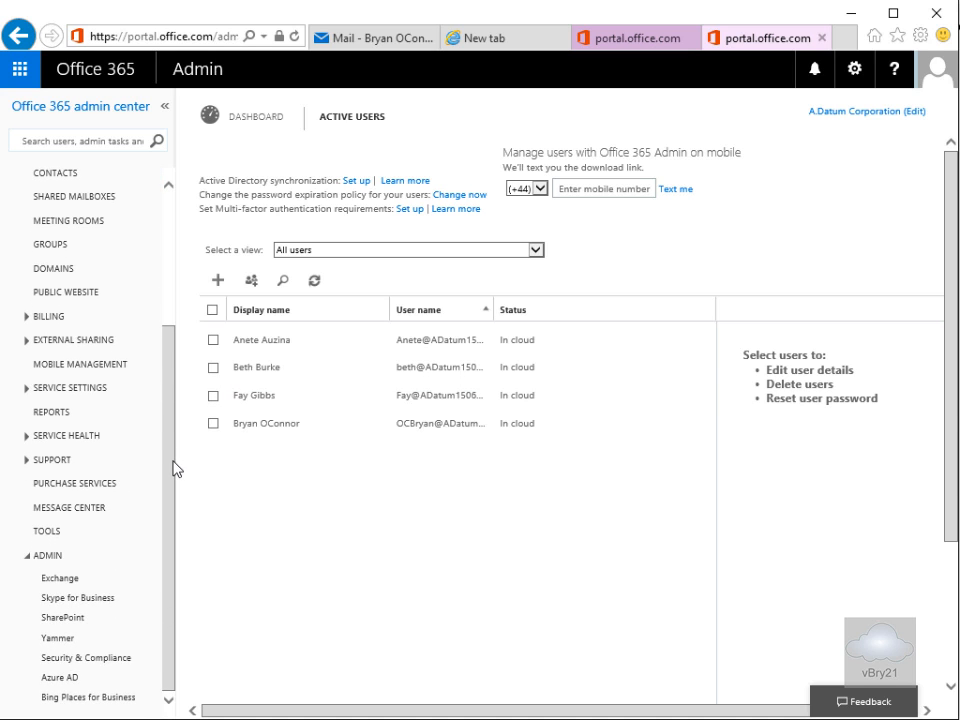
left_click(70, 579)
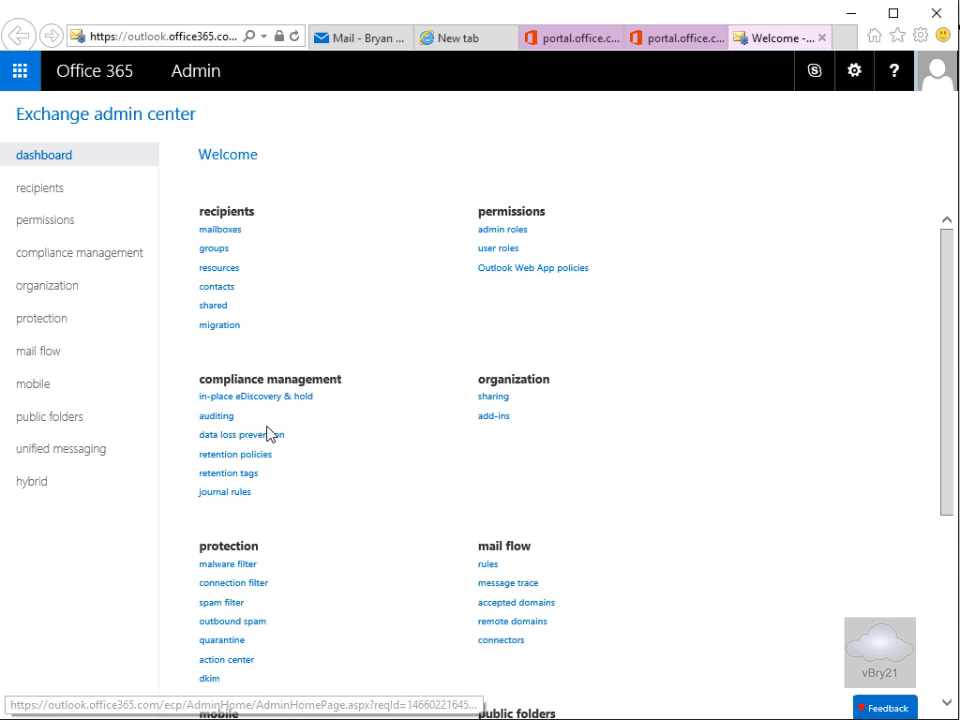
left_click(58, 200)
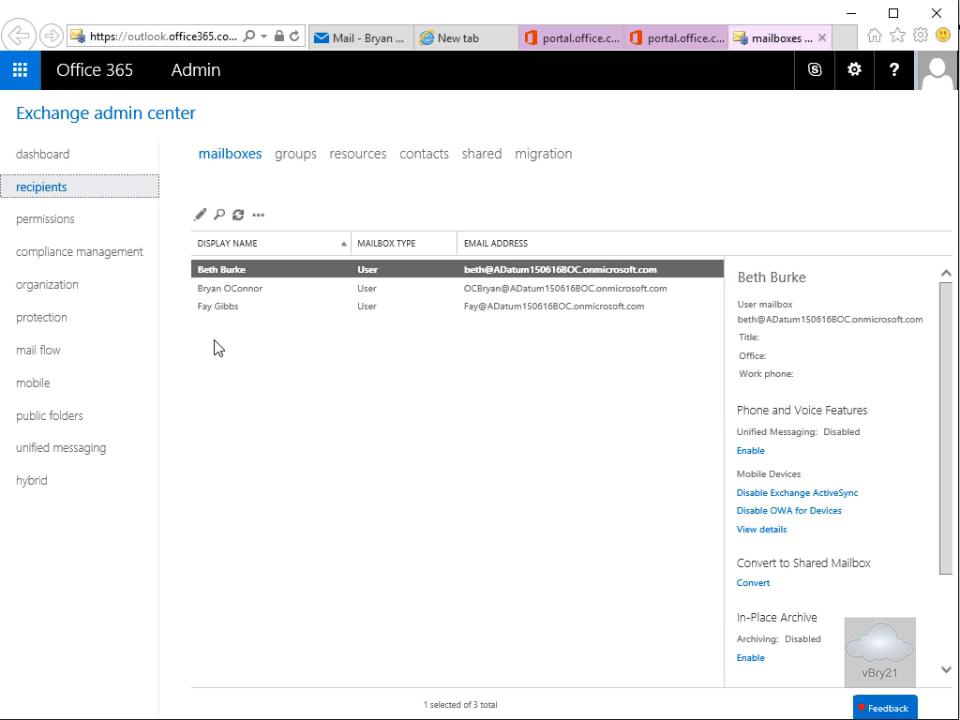
left_click(238, 215)
left_click(238, 215)
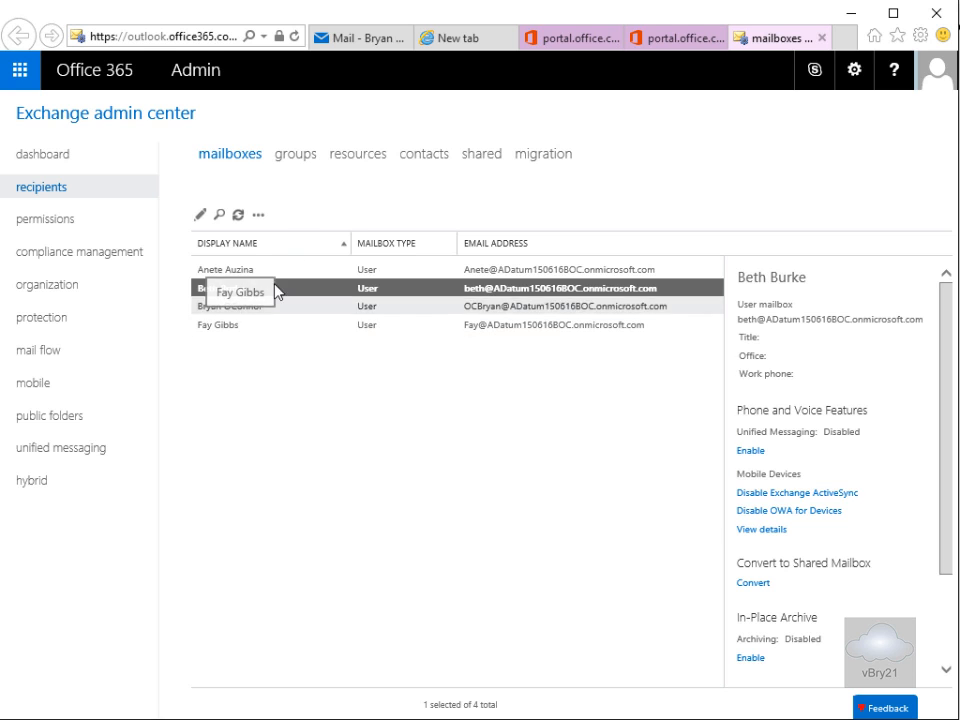
- Start a new distribution group with IT as its display name, alias and email address prefix
left_click(291, 154)
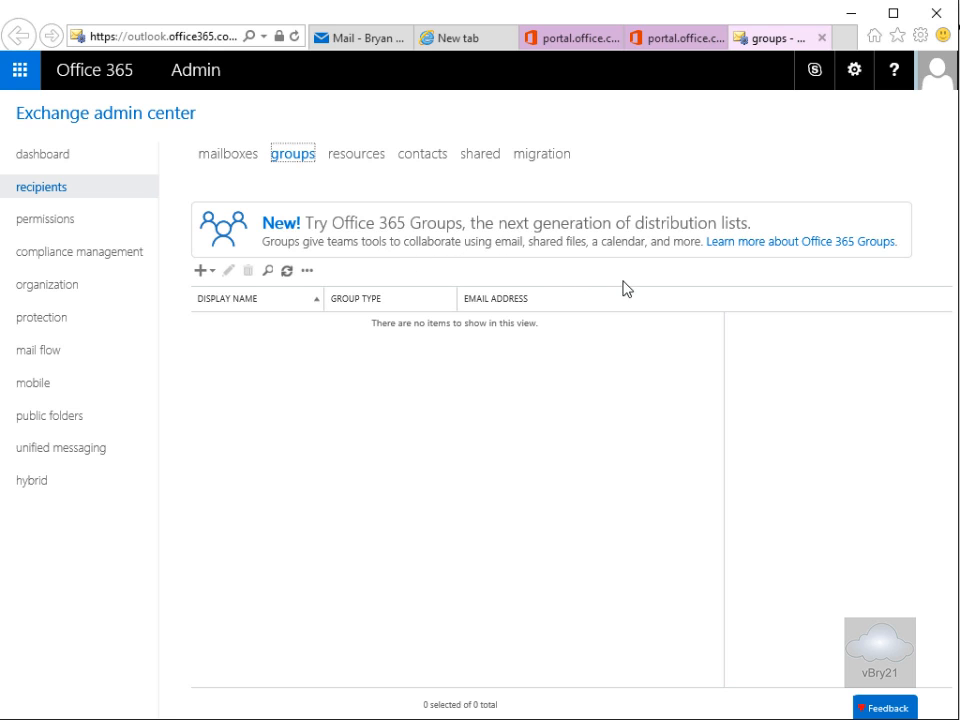
left_click(200, 279)
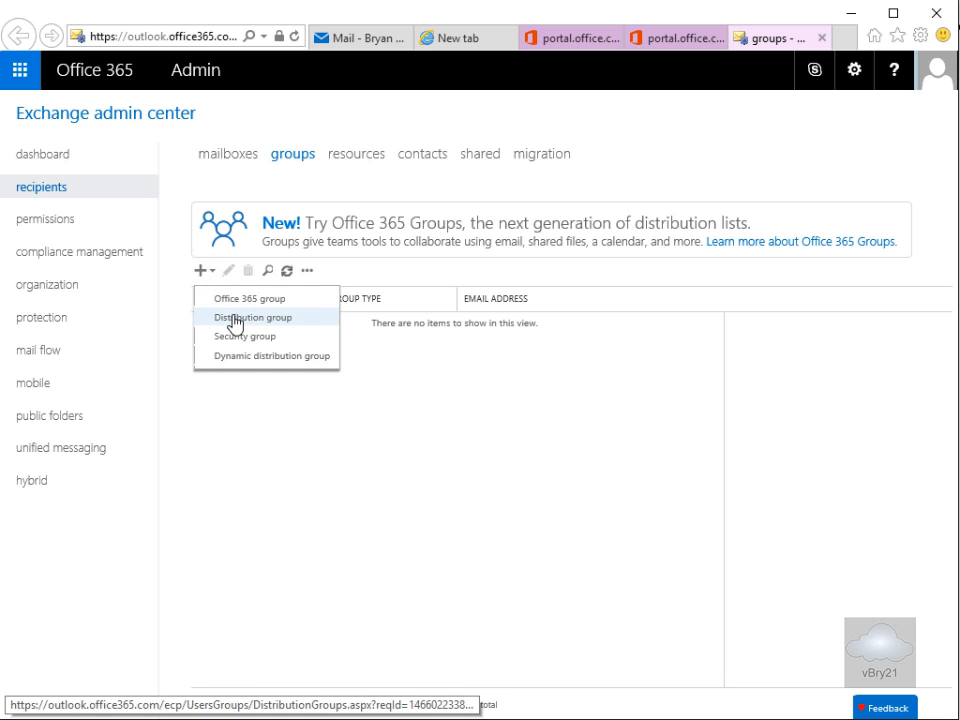
left_click(236, 319)
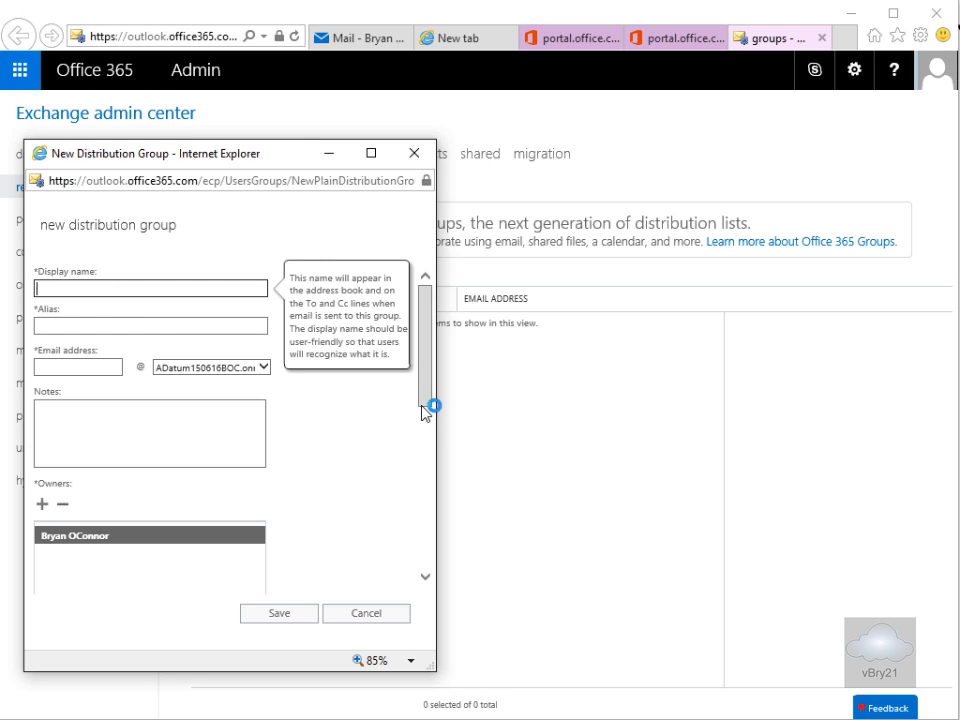
left_click(129, 288)
left_click(114, 325)
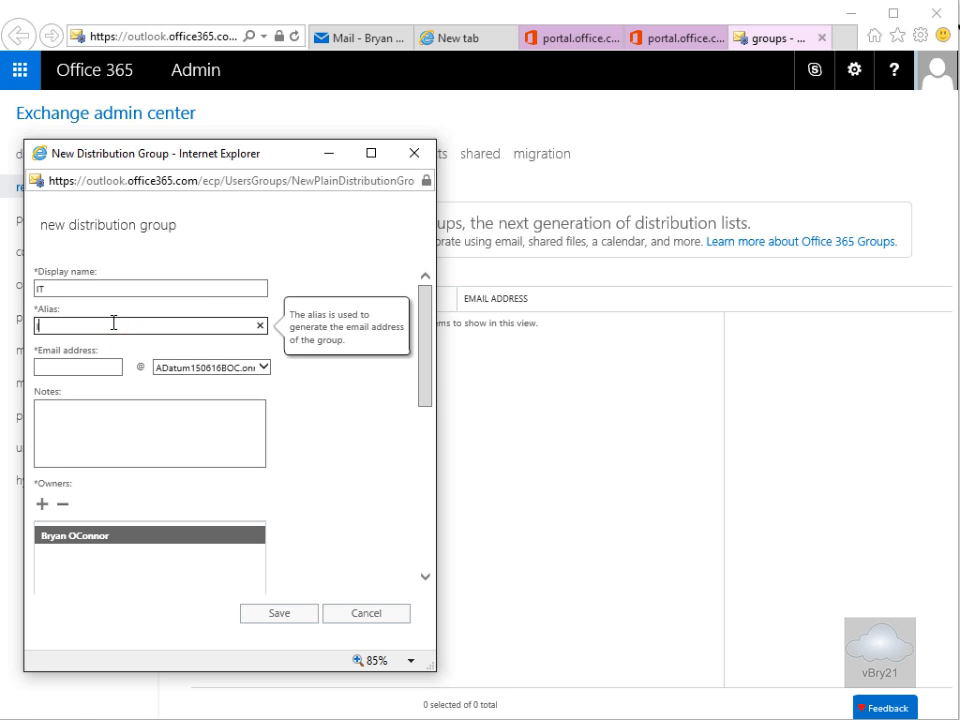
left_click(92, 367)
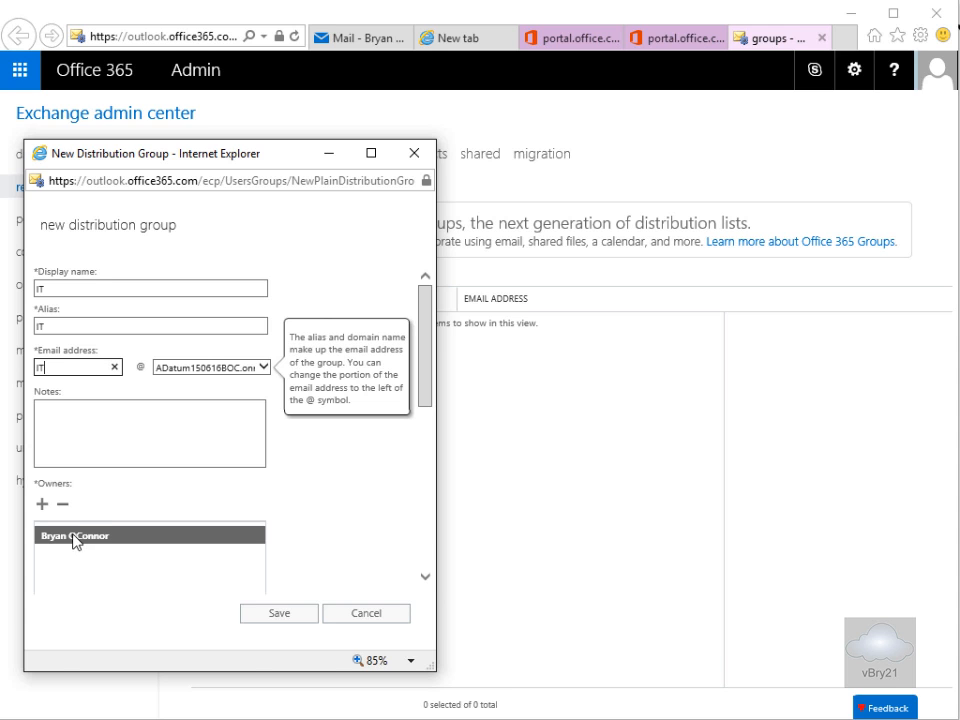
- Add the newly created first user as a member of the IT distribution group
left_click(425, 577)
left_click(425, 577)
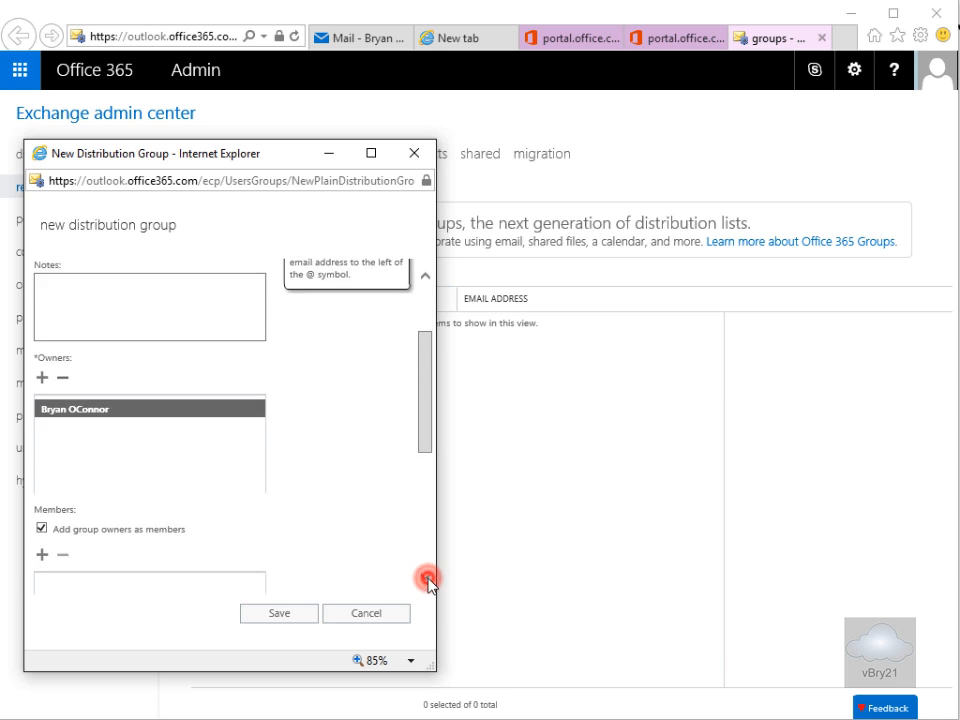
left_click(425, 577)
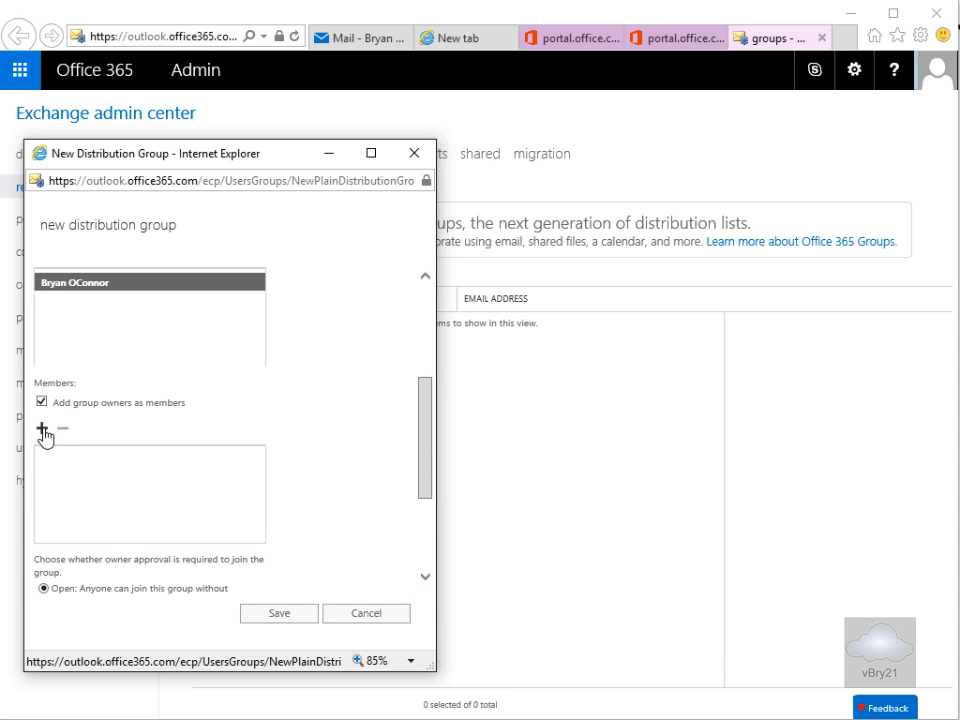
left_click(42, 429)
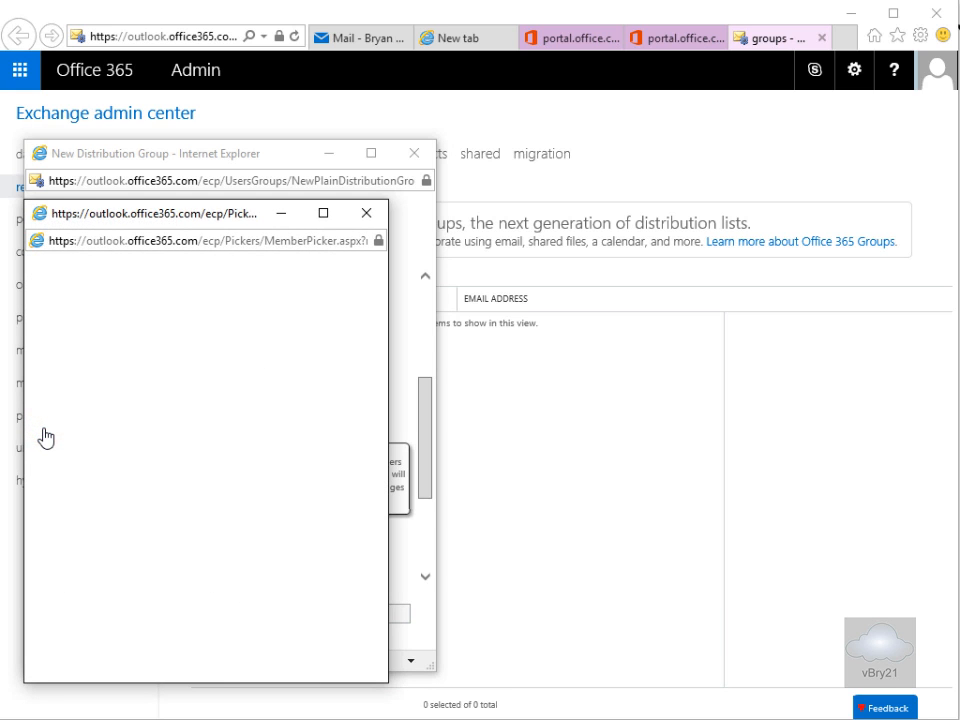
left_click(60, 352)
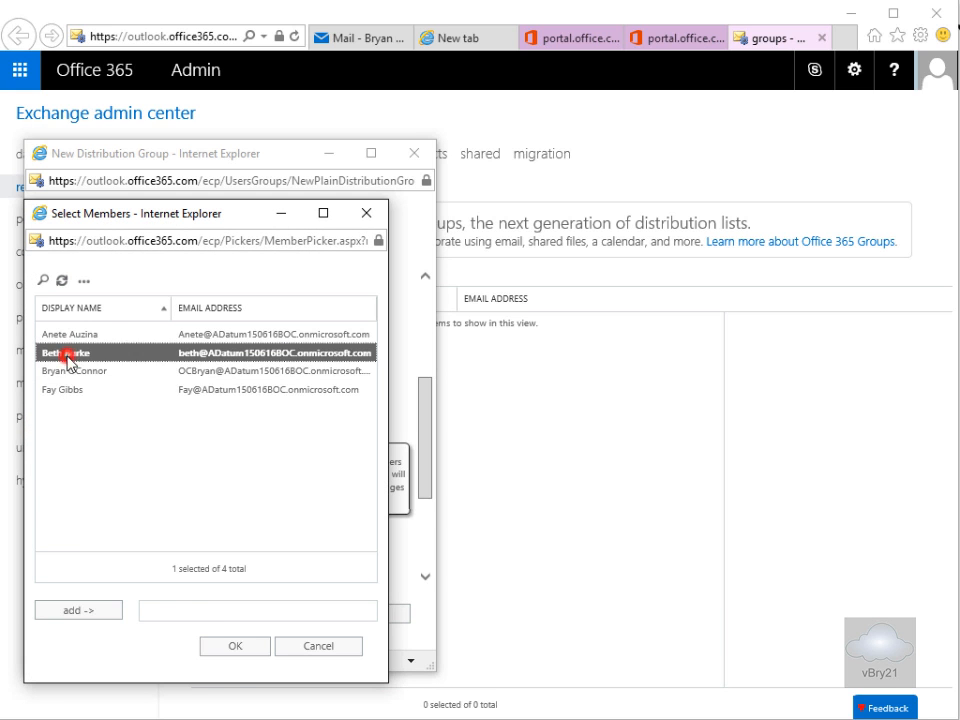
left_click(95, 608)
left_click(238, 647)
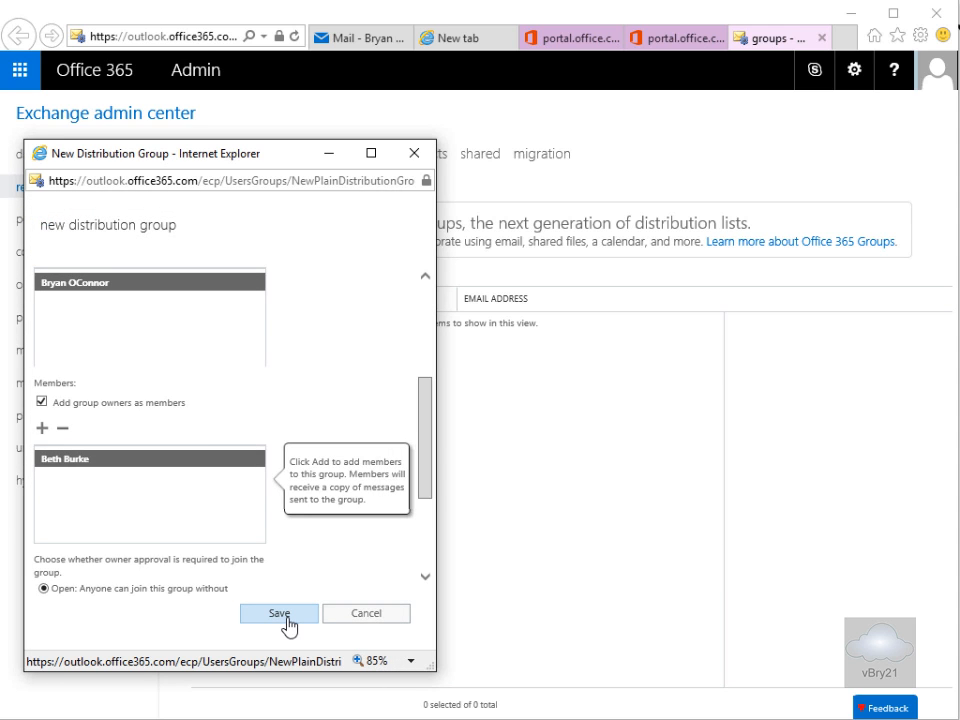
- Set joining the IT group to Closed, so only owners can add members, and save the group
left_click(424, 578)
left_click(424, 580)
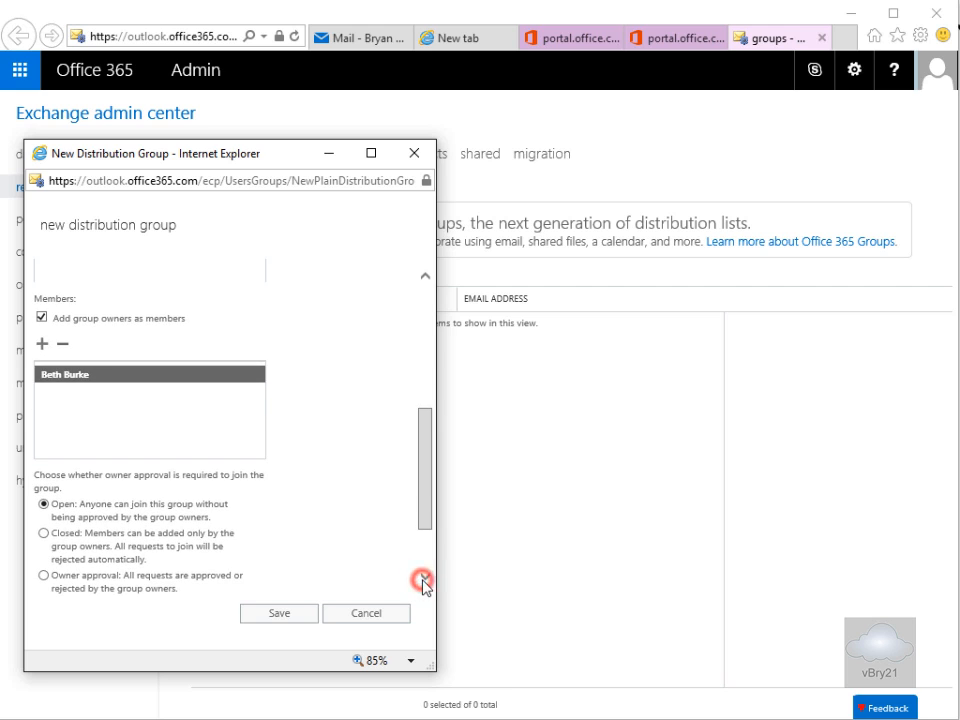
left_click(45, 536)
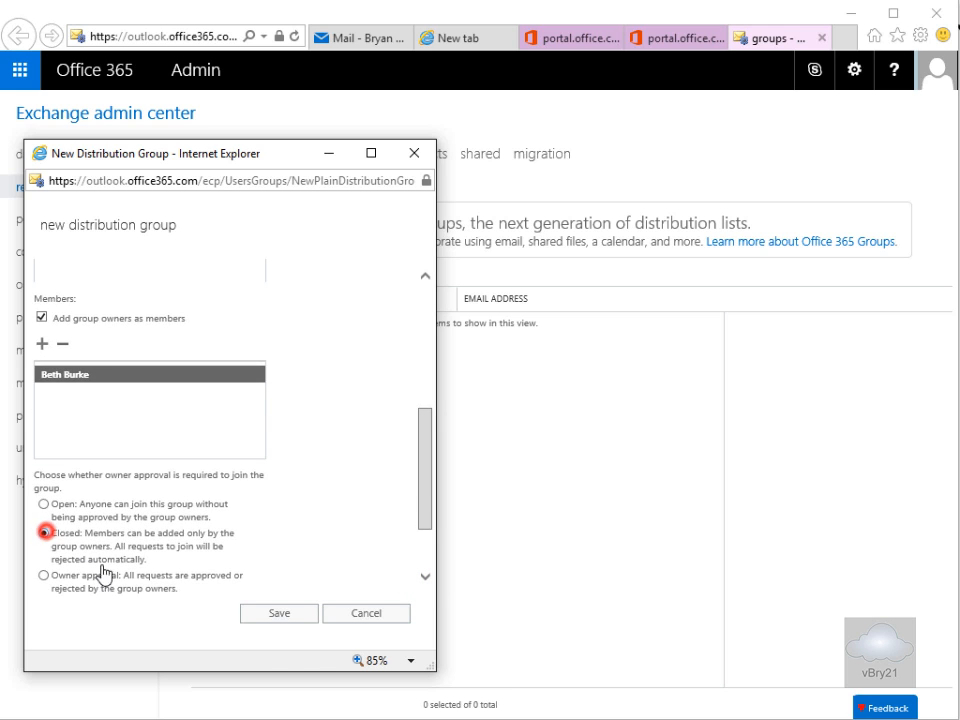
left_click(304, 621)
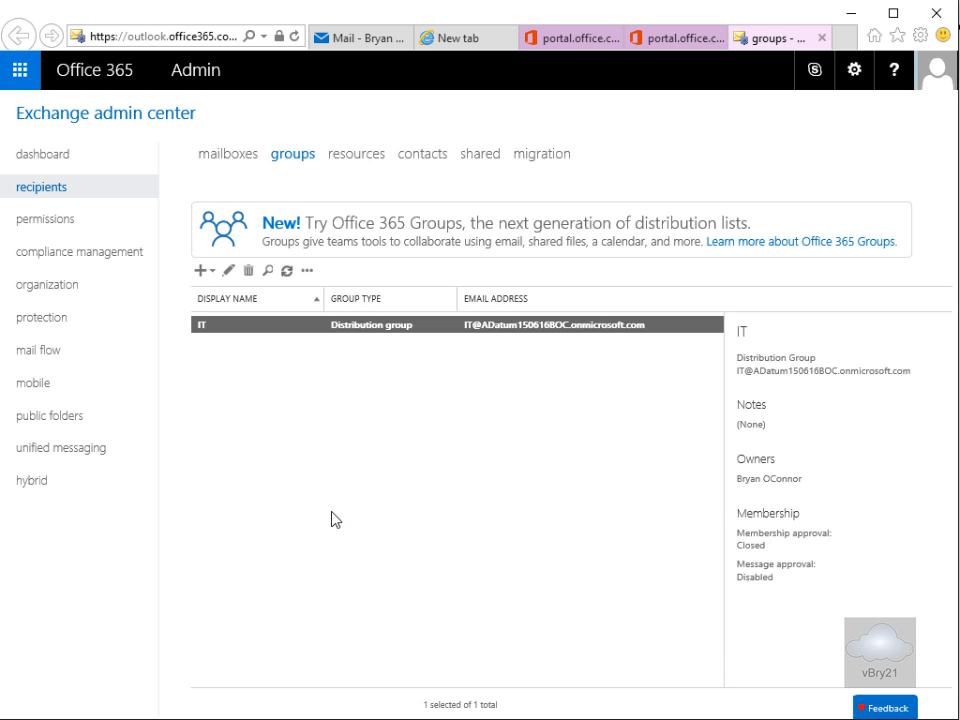
- Start a new distribution group with Sales as its display name, alias and email address prefix
left_click(202, 272)
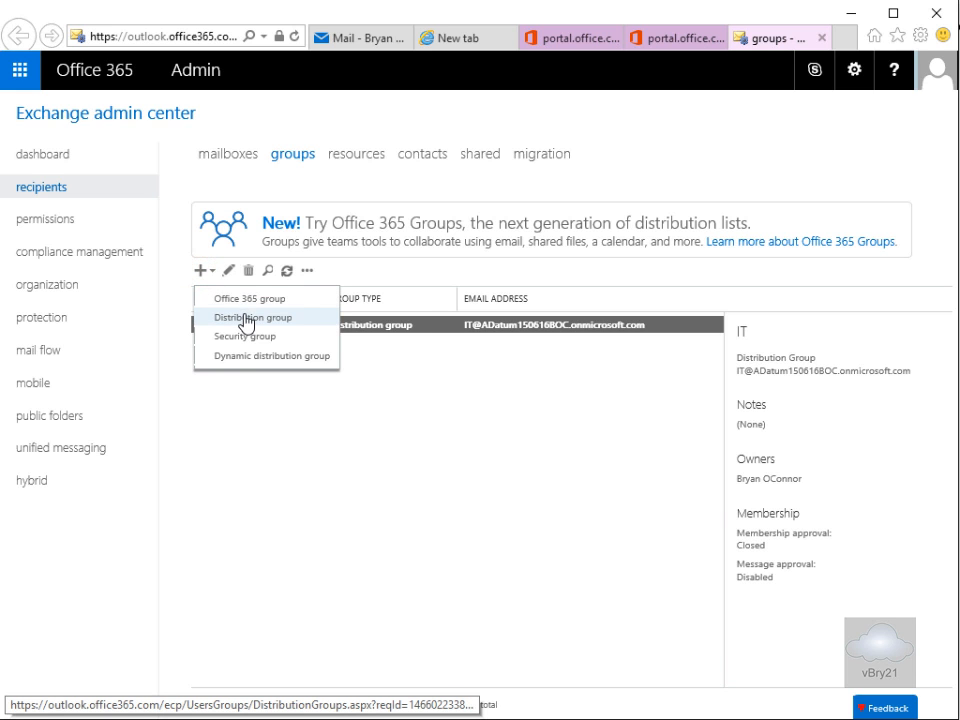
left_click(245, 318)
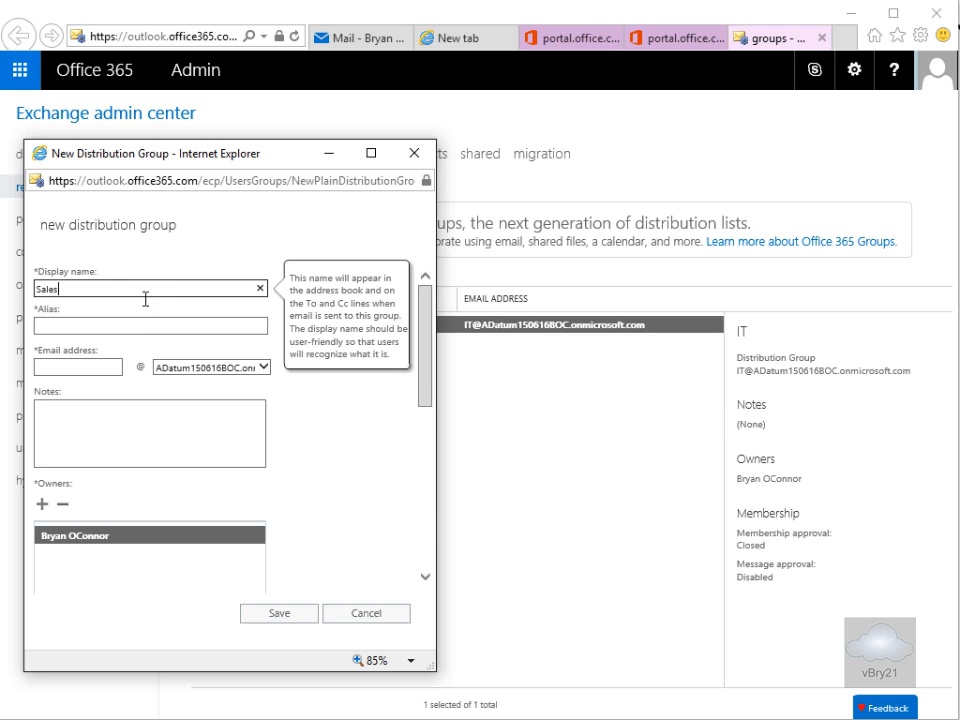
left_click(121, 318)
type("Sales")
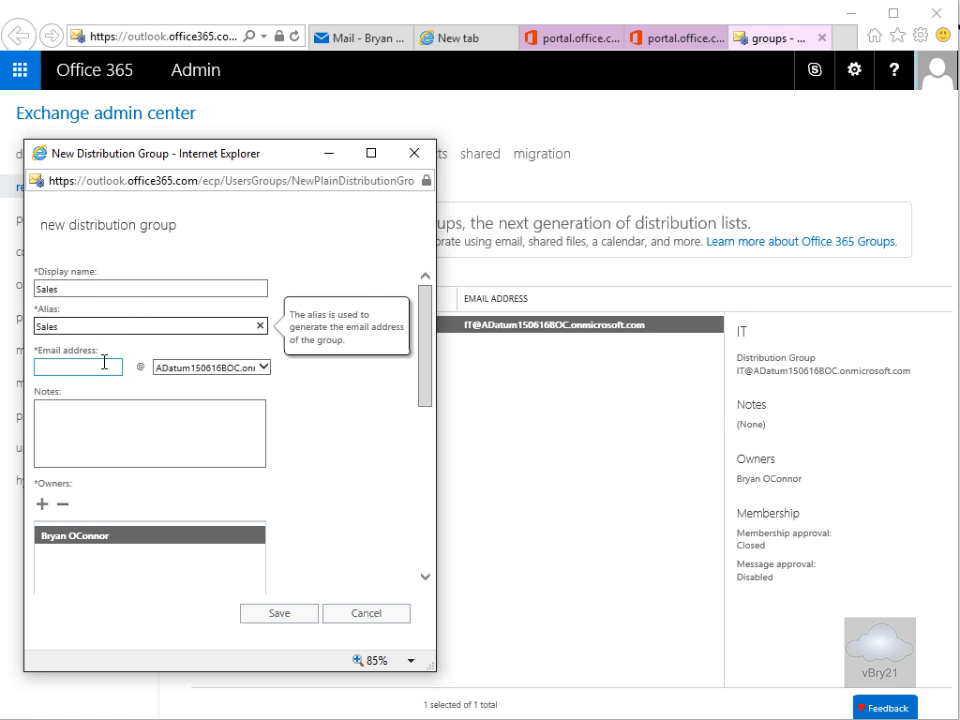
left_click(102, 362)
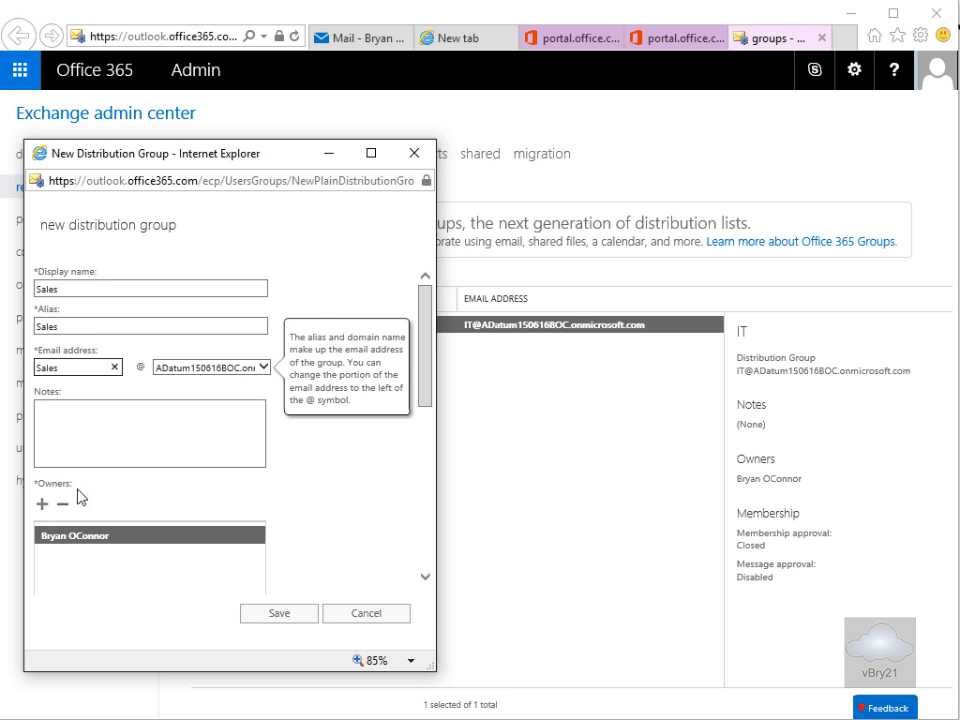
- Add the user listed just above the IT group as a member of the Sales distribution group
left_click(425, 577)
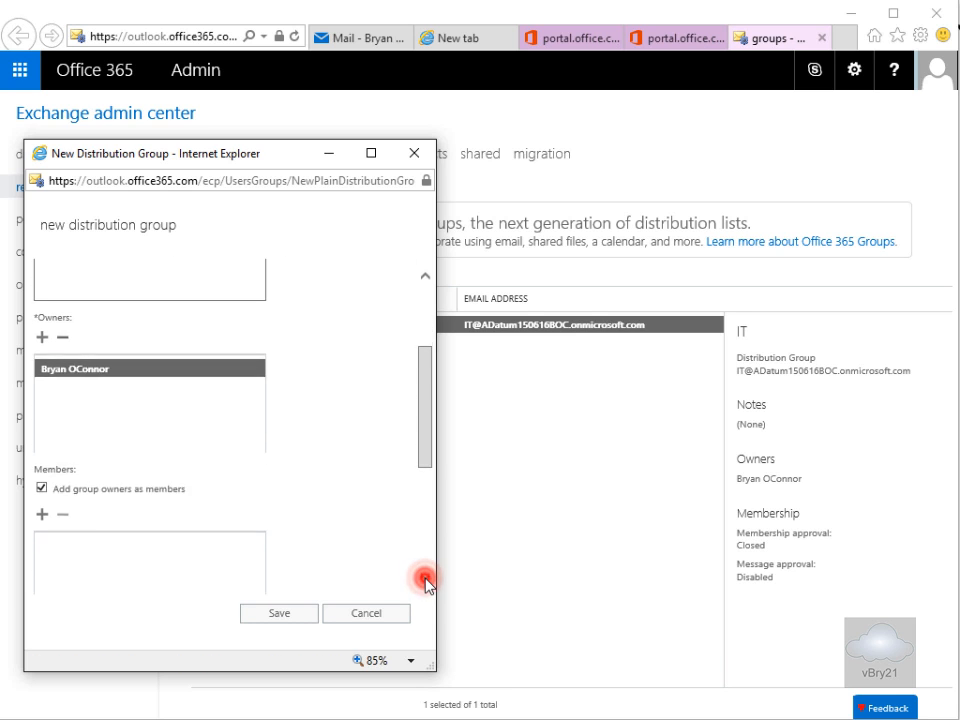
left_click(425, 580)
left_click(40, 389)
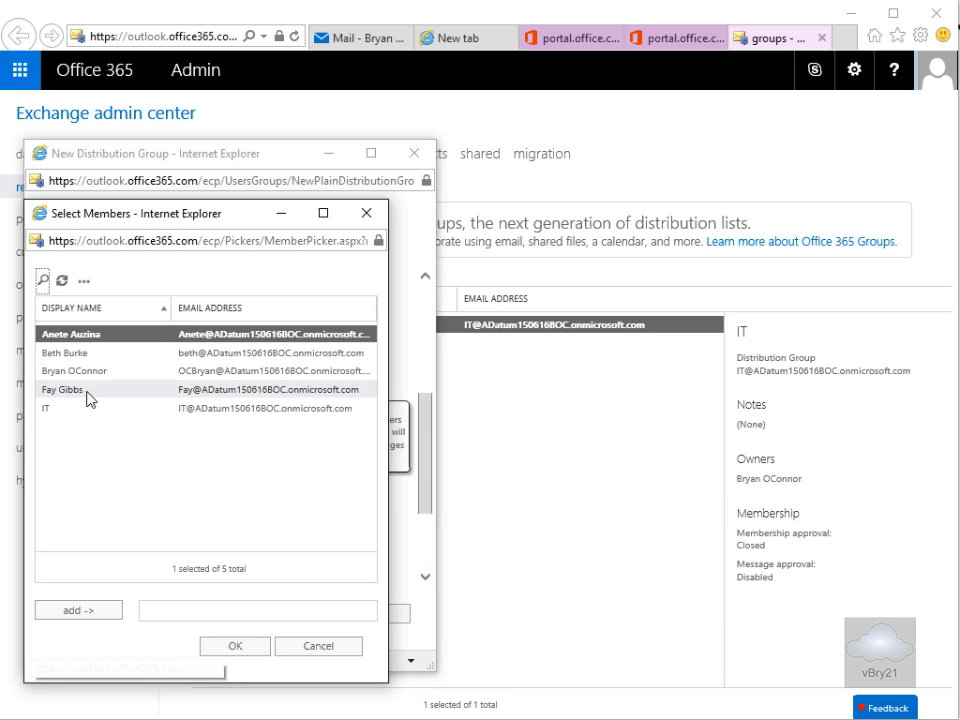
left_click(80, 390)
left_click(105, 611)
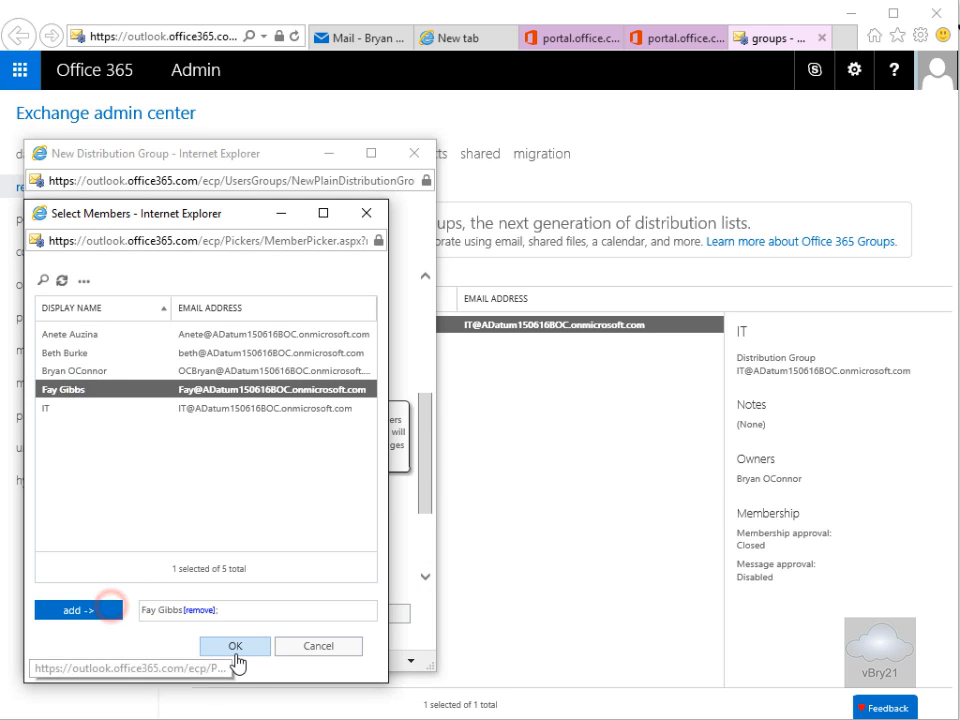
left_click(236, 648)
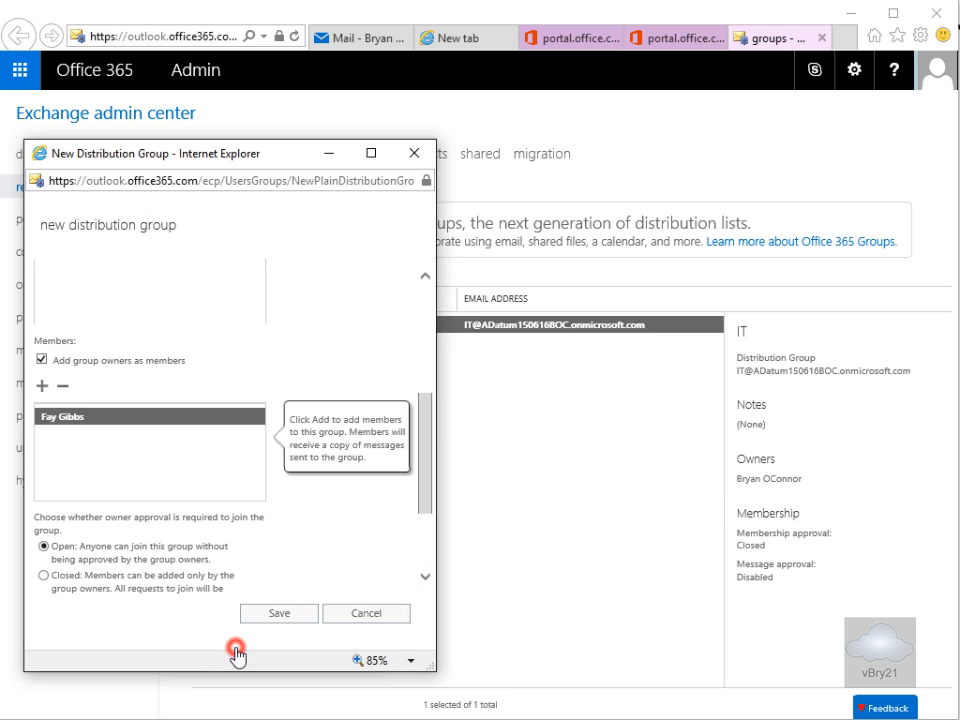
- Set joining the Sales group to Owner approval and save the group
left_click(424, 580)
left_click(44, 490)
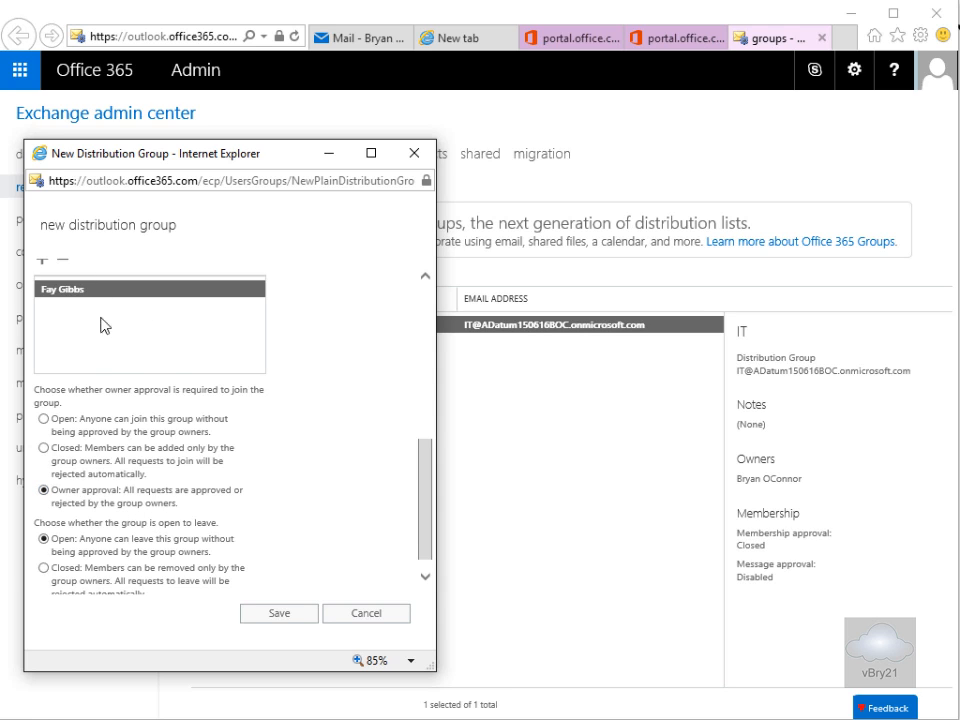
left_click(276, 614)
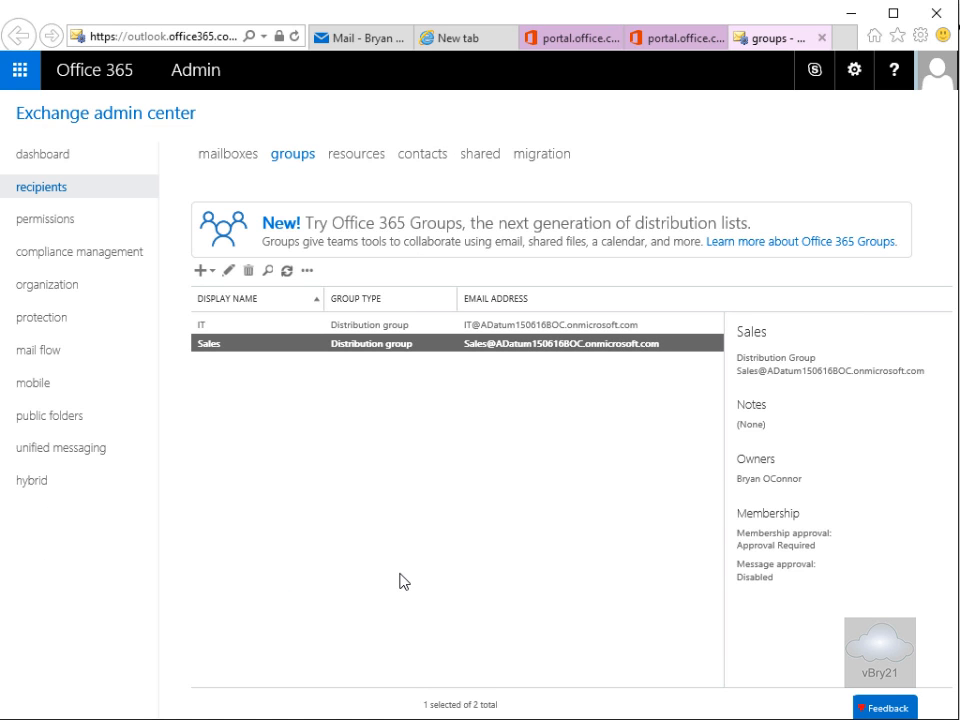
- Start another distribution group with Managers as its display name, alias and email address prefix
left_click(201, 270)
left_click(246, 316)
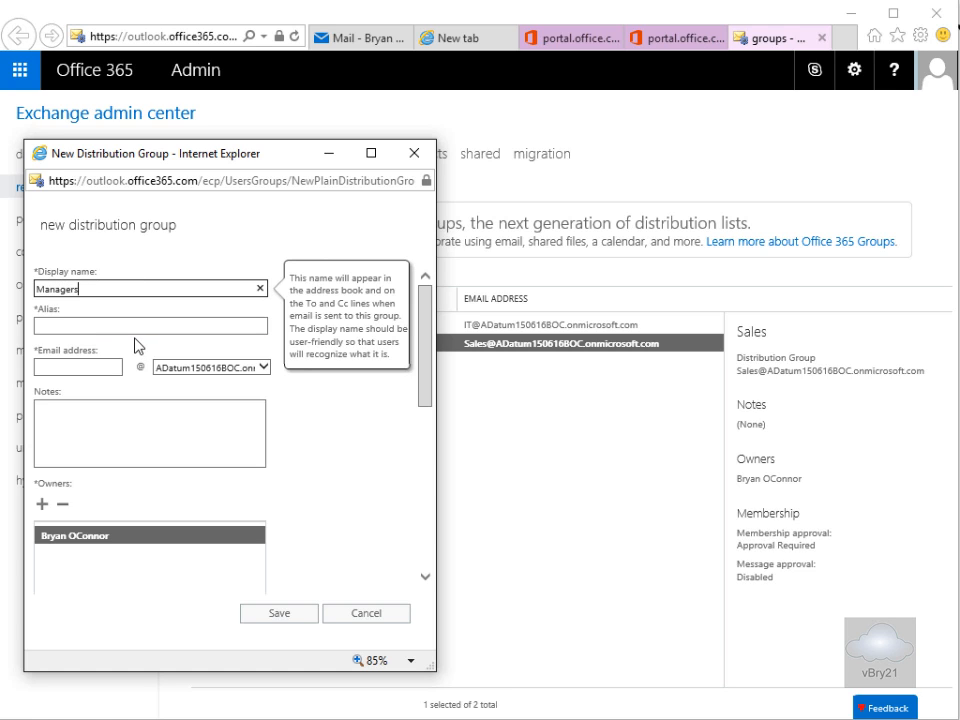
left_click(134, 325)
type("Managers")
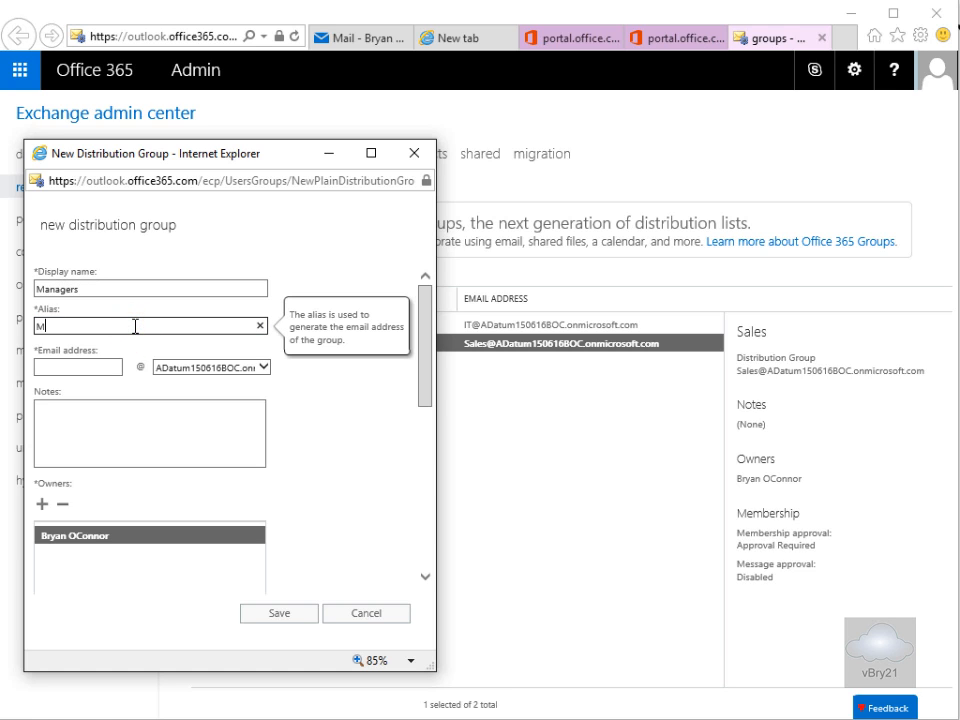
left_click(103, 367)
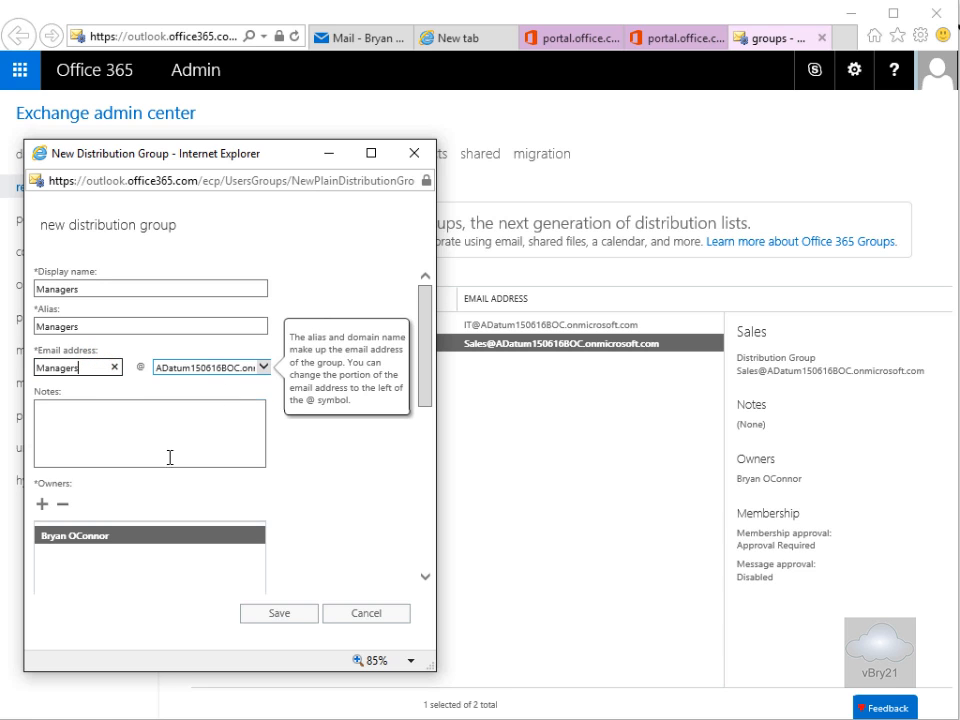
left_click(79, 458)
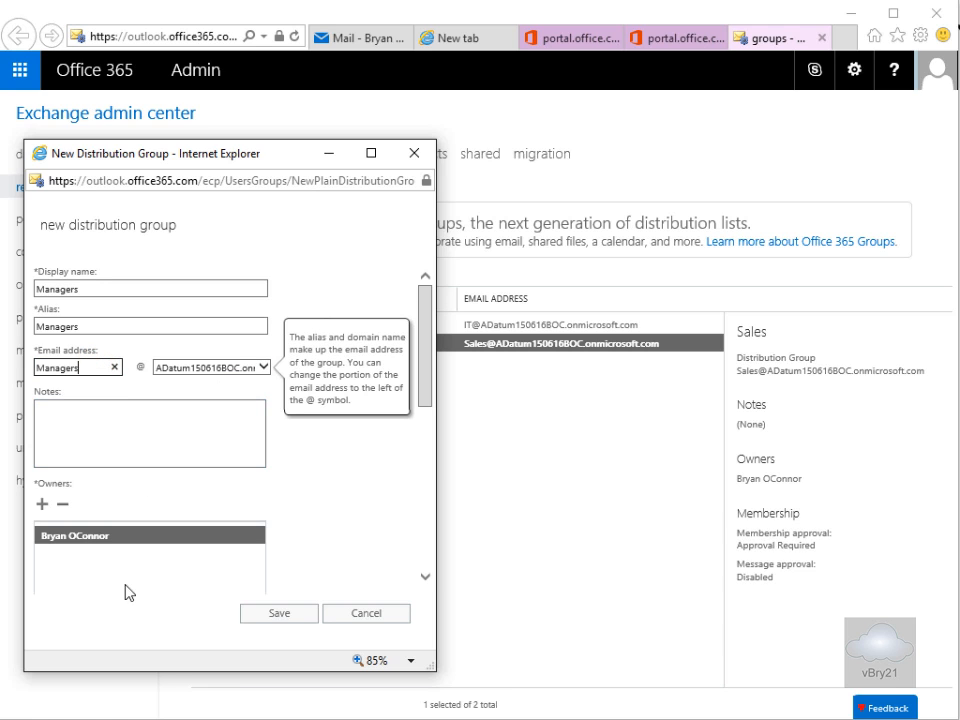
- Add the first listed user as a member of the Managers distribution group
left_click(425, 578)
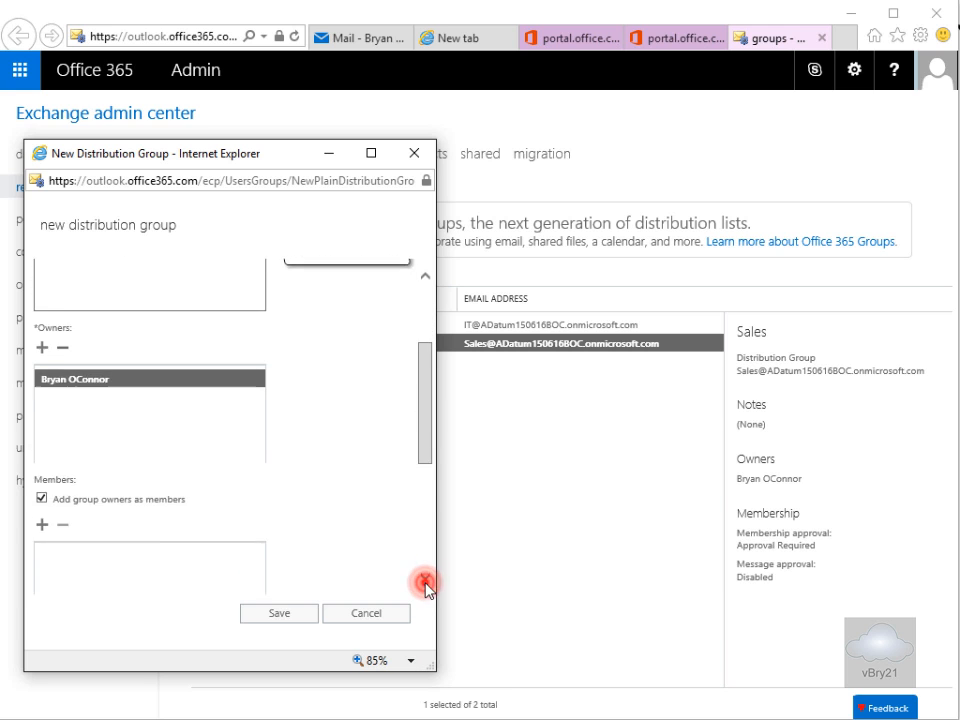
left_click(42, 429)
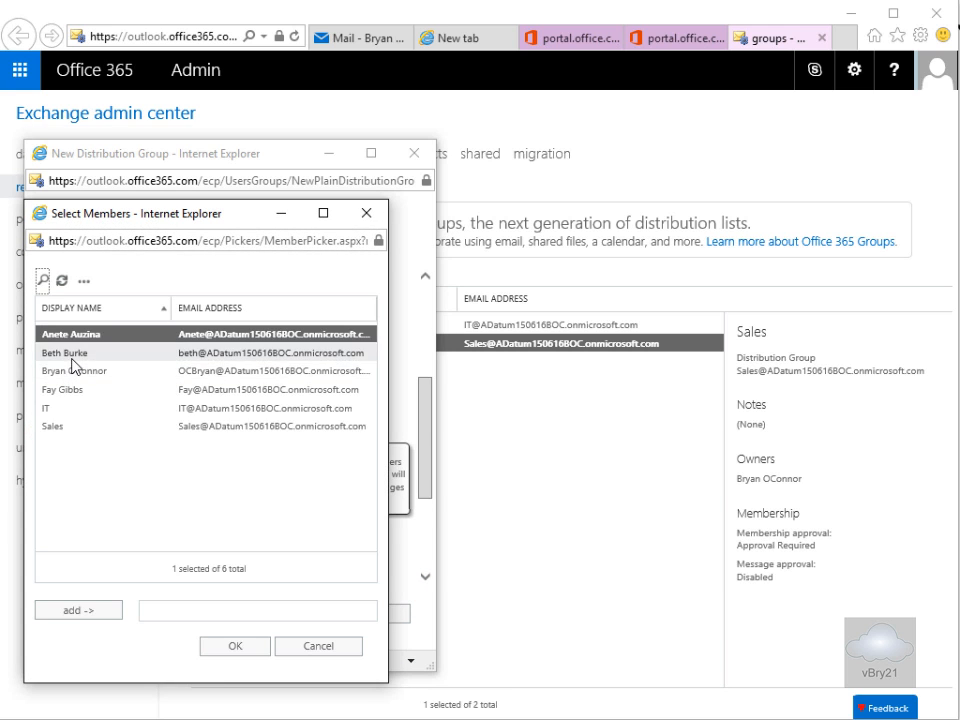
left_click(104, 611)
left_click(240, 650)
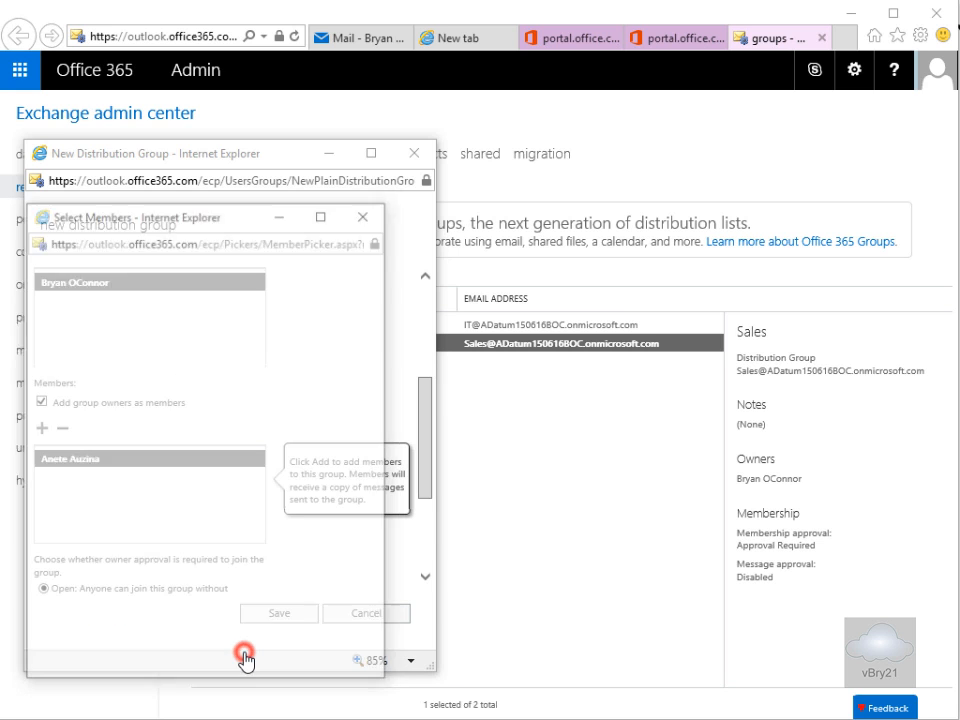
- Set joining the Managers group to Closed, so only owners can add members, and save the group
left_click(425, 579)
left_click(425, 579)
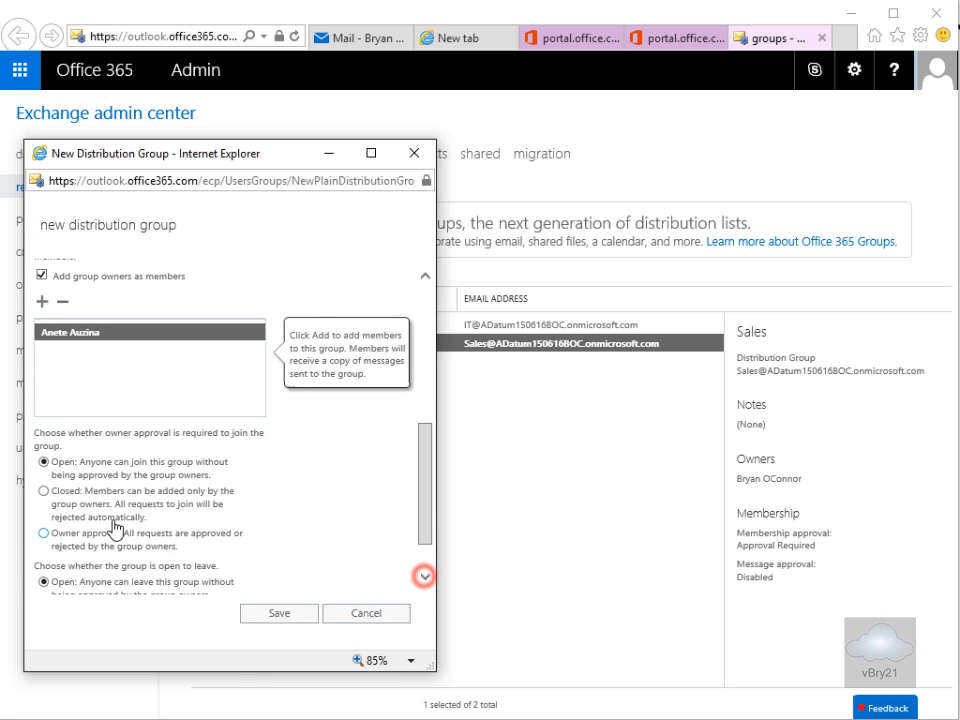
left_click(44, 491)
left_click(279, 613)
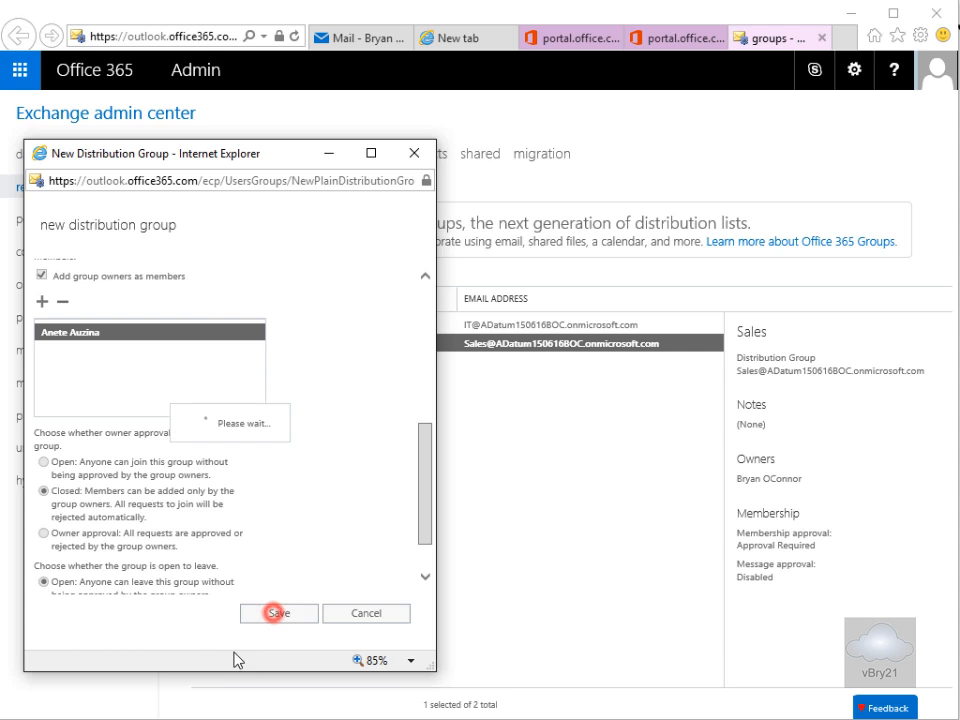